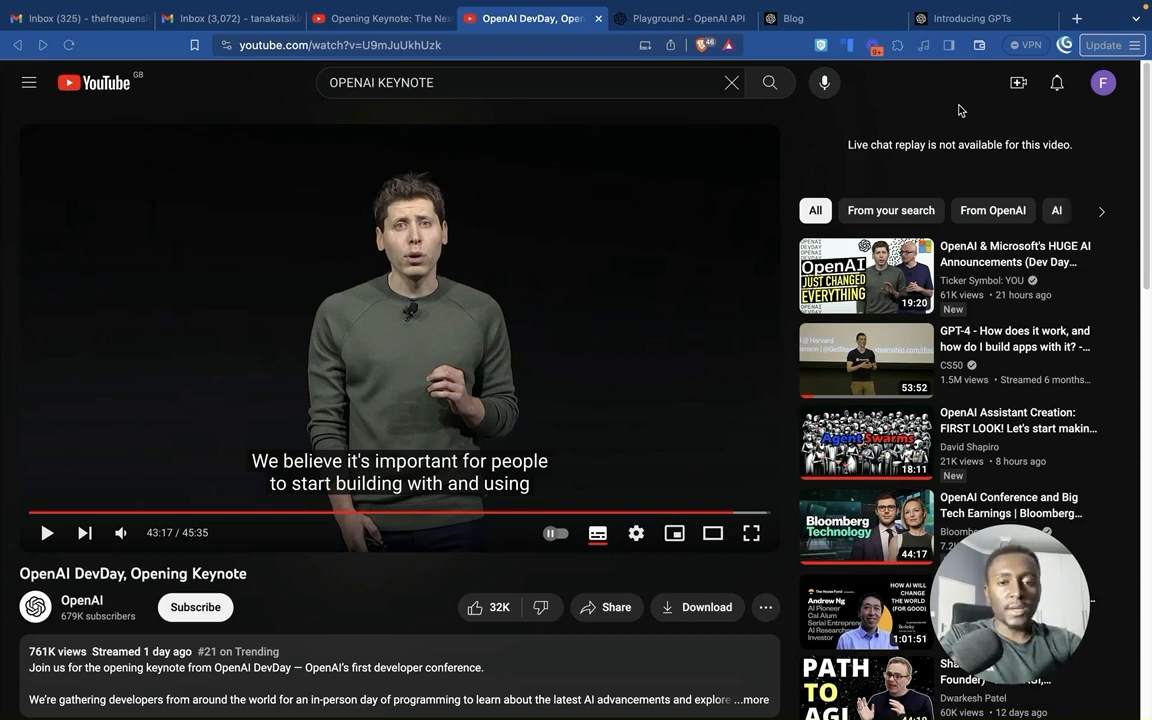
# Step: View the Introducing GPTs blog post and switch to the OpenAI Playground with the Gartner A.I Strategy Bot assistant
pyautogui.click(966, 16)
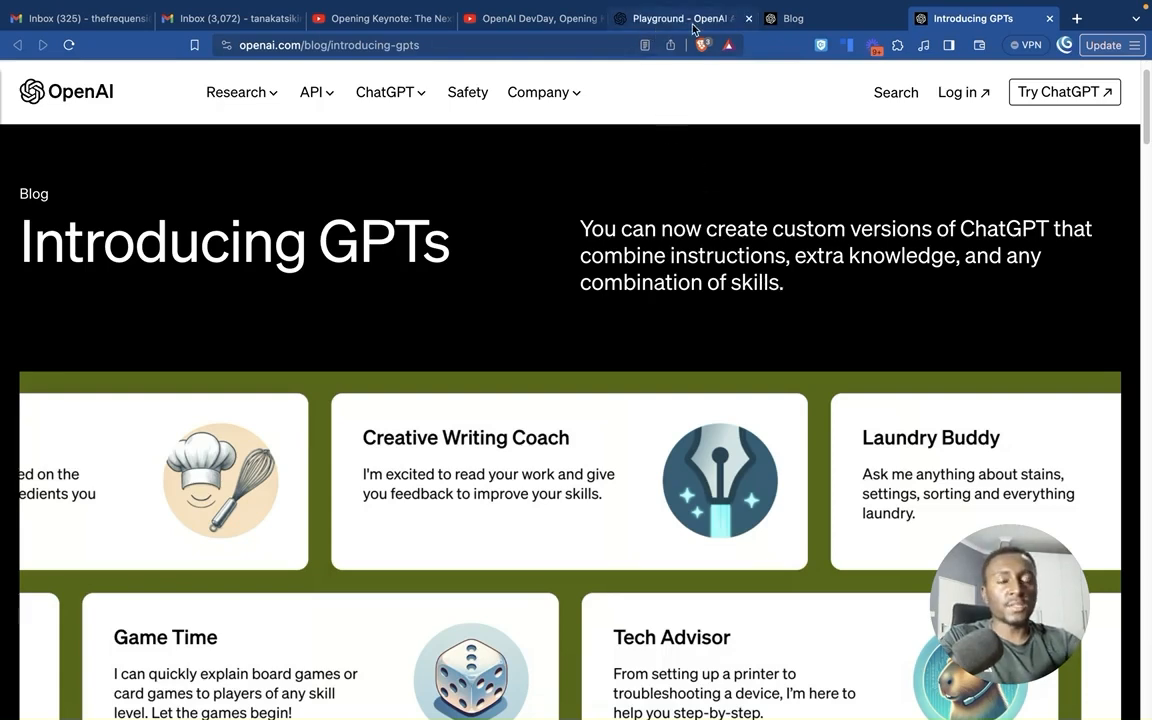
pyautogui.click(622, 22)
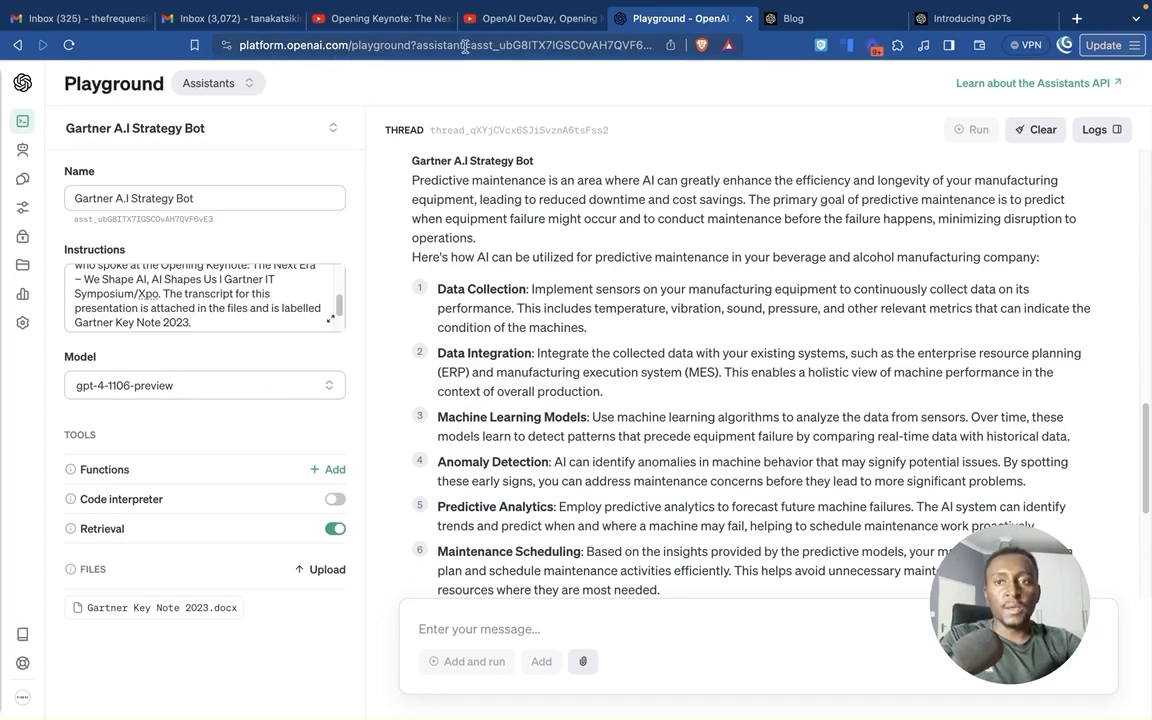
pyautogui.moveTo(24, 85)
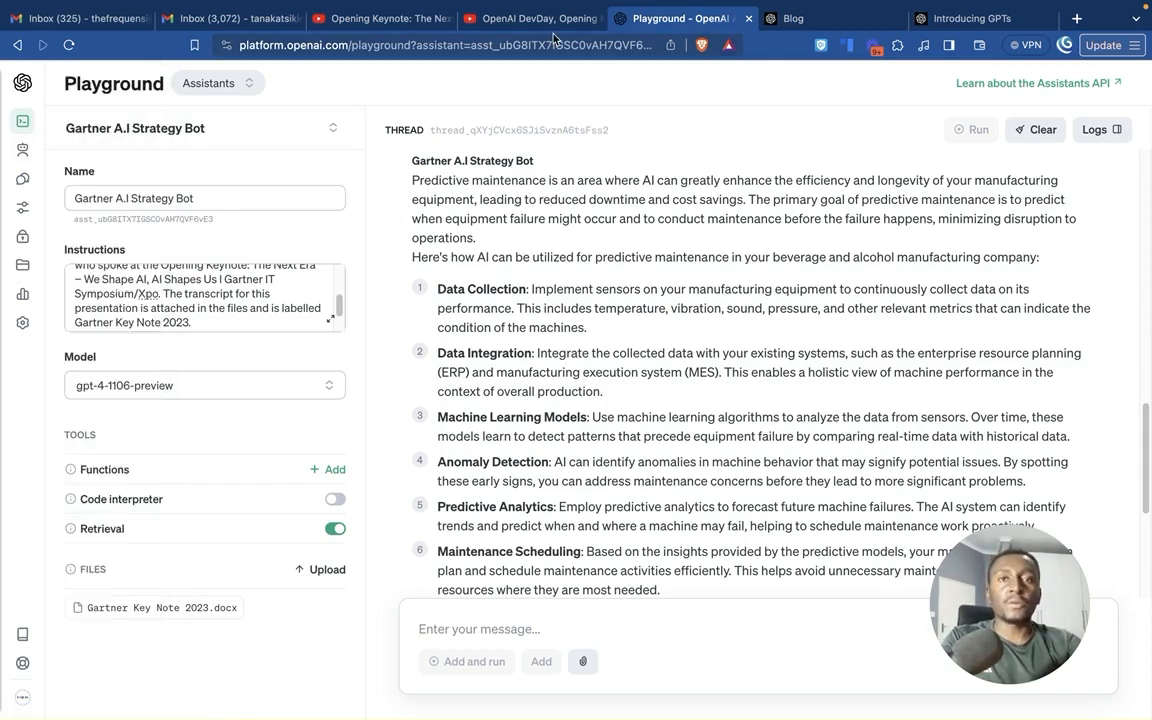
# Step: Examine the title and description of Gartner's opening keynote video on YouTube, and return to the OpenAI Playground
pyautogui.click(401, 20)
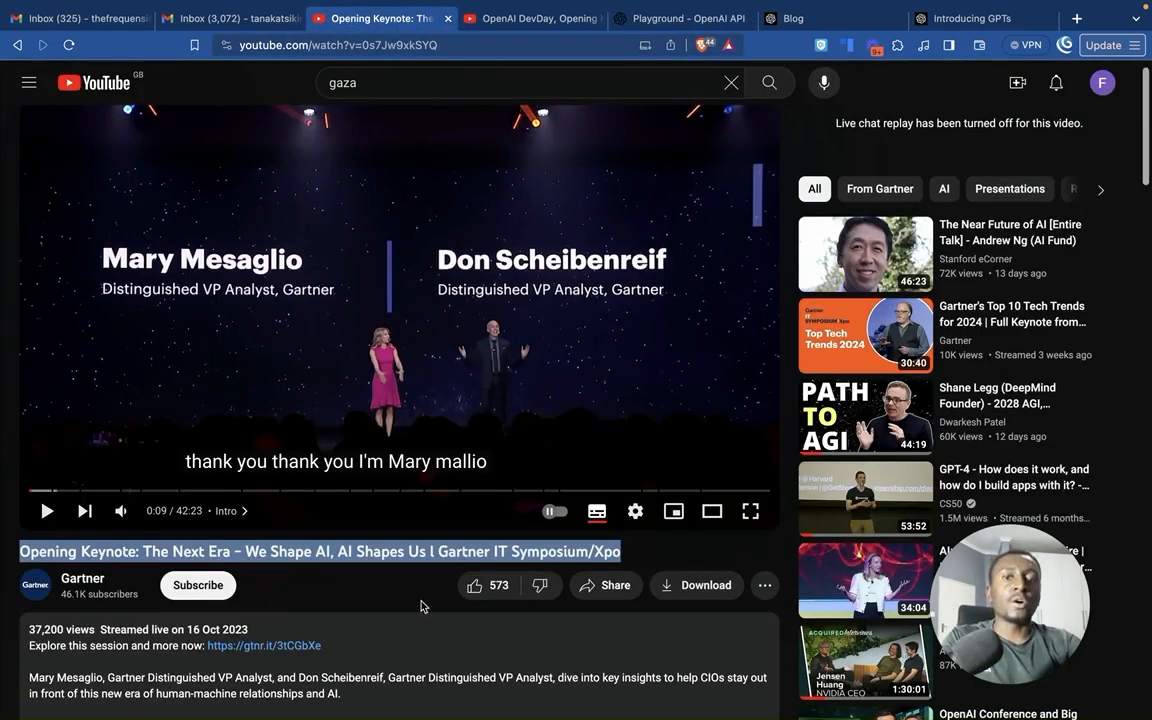
pyautogui.click(421, 606)
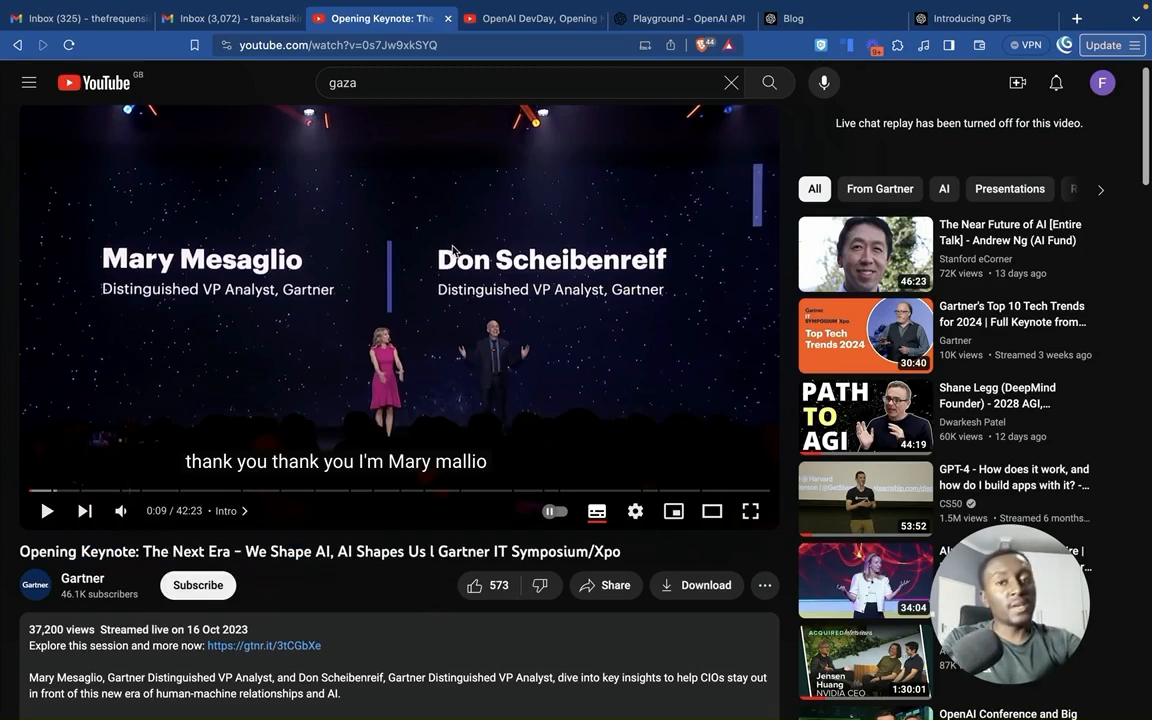
pyautogui.click(376, 633)
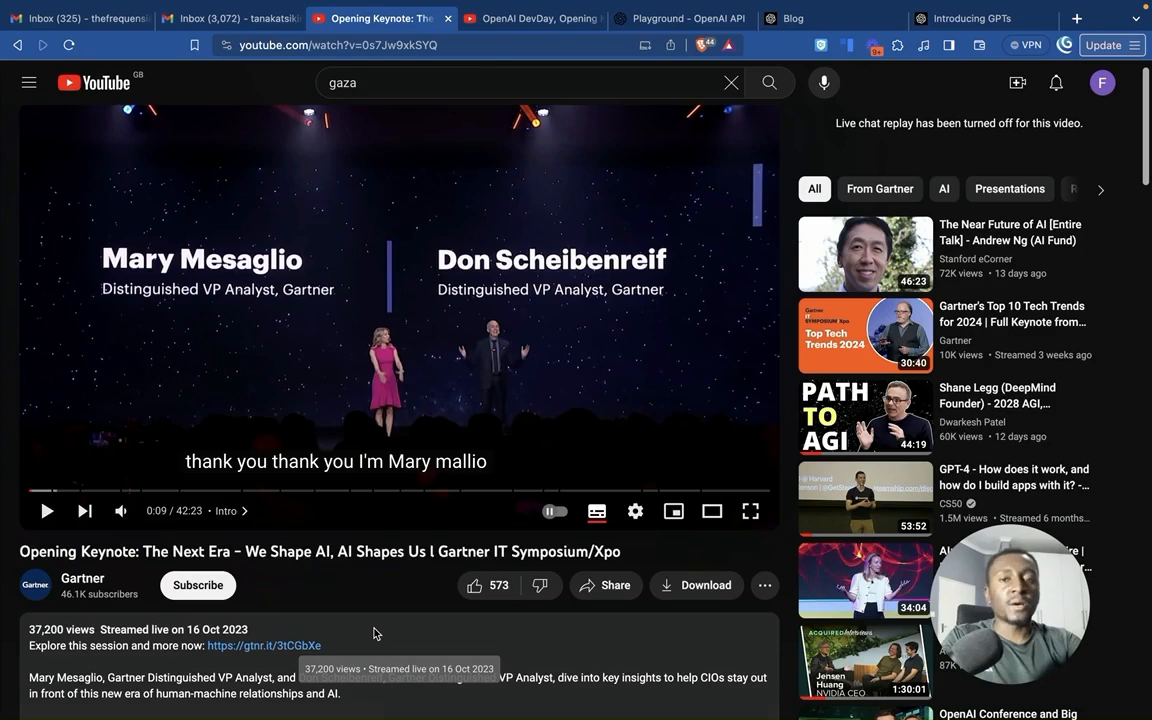
pyautogui.click(532, 33)
pyautogui.click(630, 18)
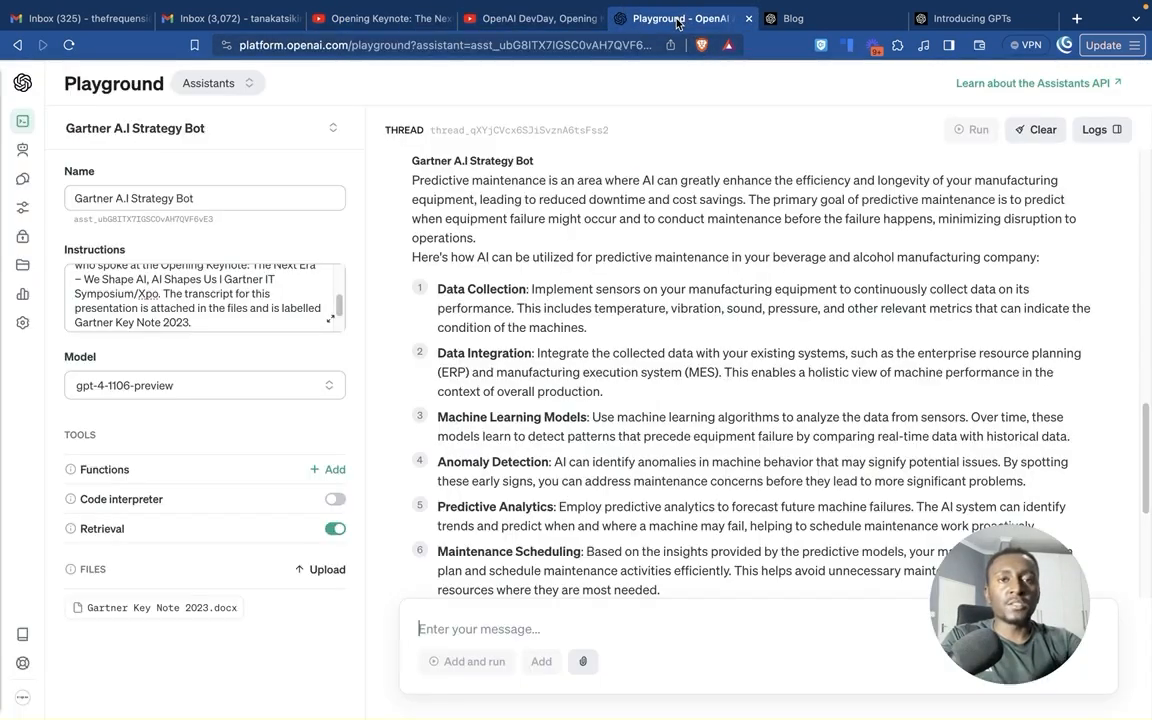
# Step: Revisit the Gartner keynote video and review the assistant's Playground thread back to its first message
pyautogui.click(395, 31)
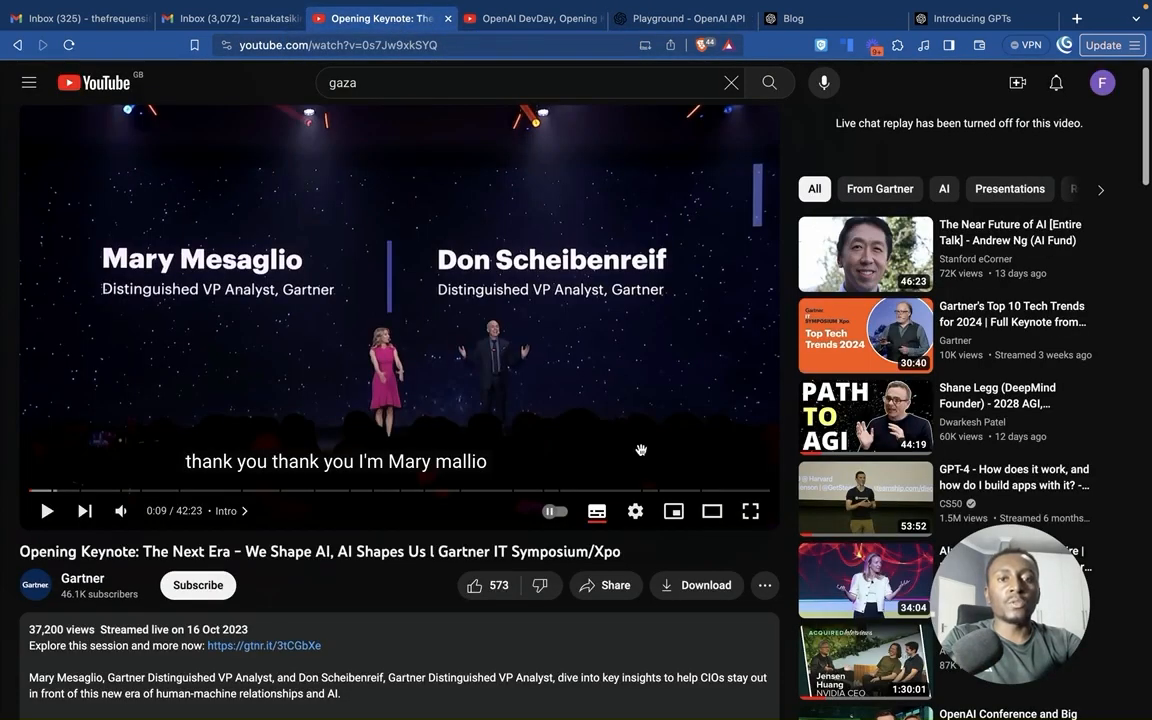
pyautogui.click(630, 24)
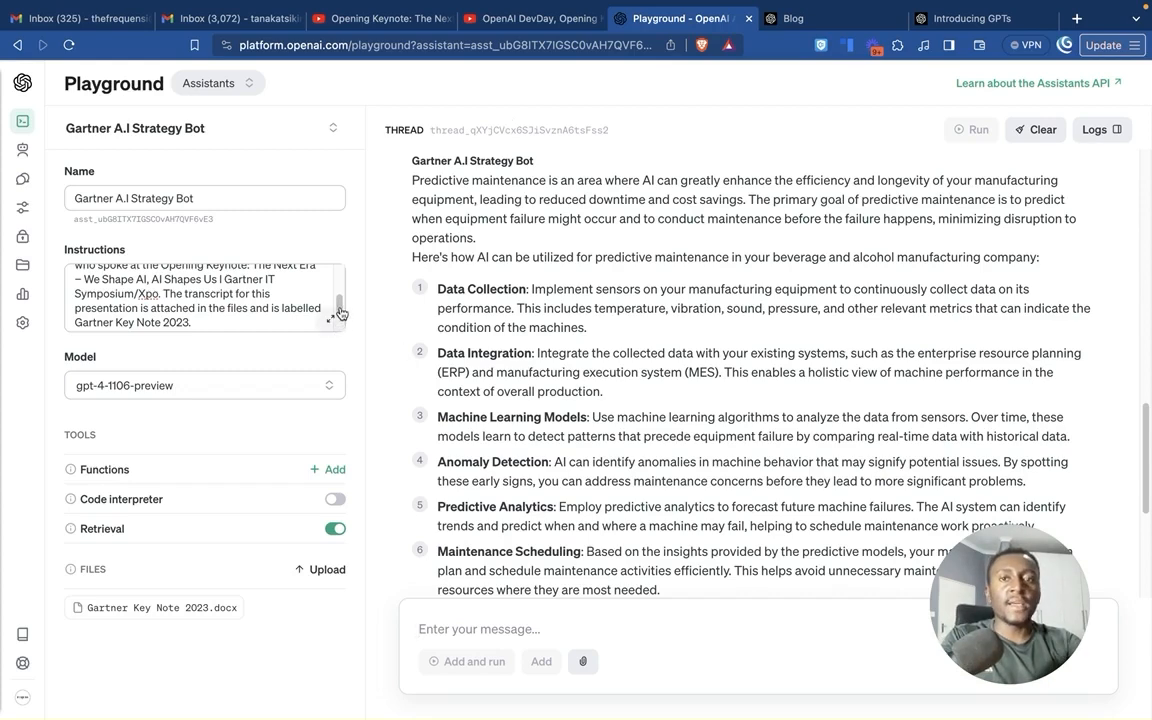
pyautogui.click(393, 33)
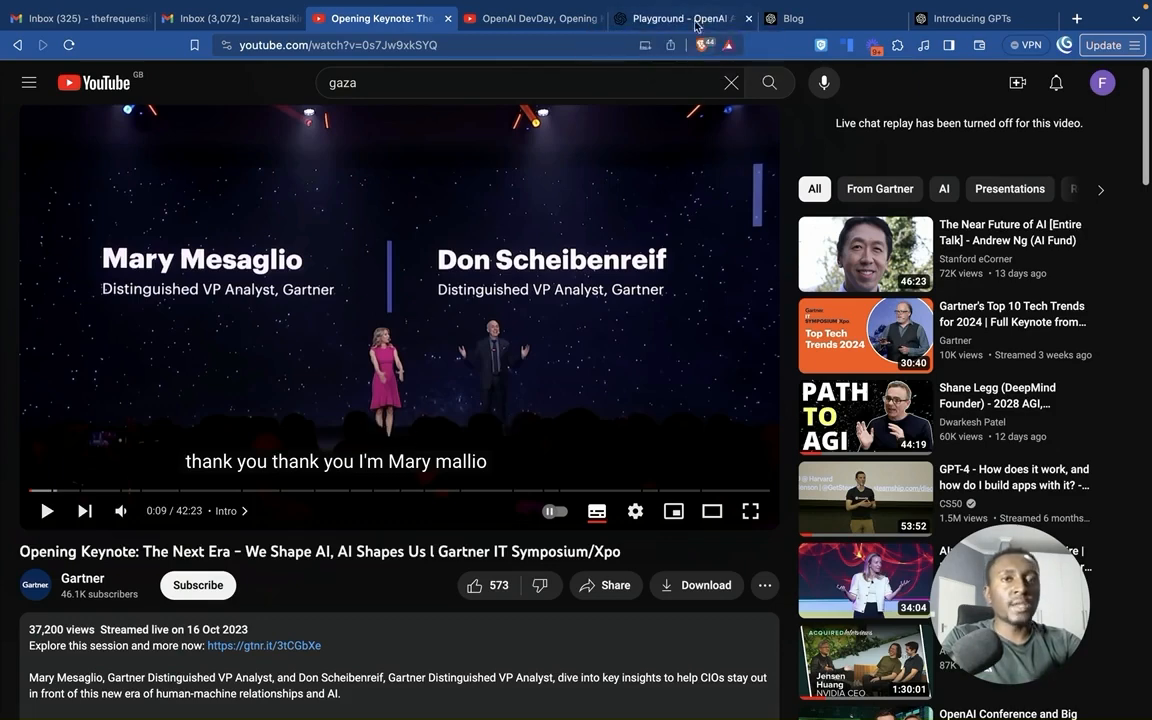
pyautogui.click(628, 20)
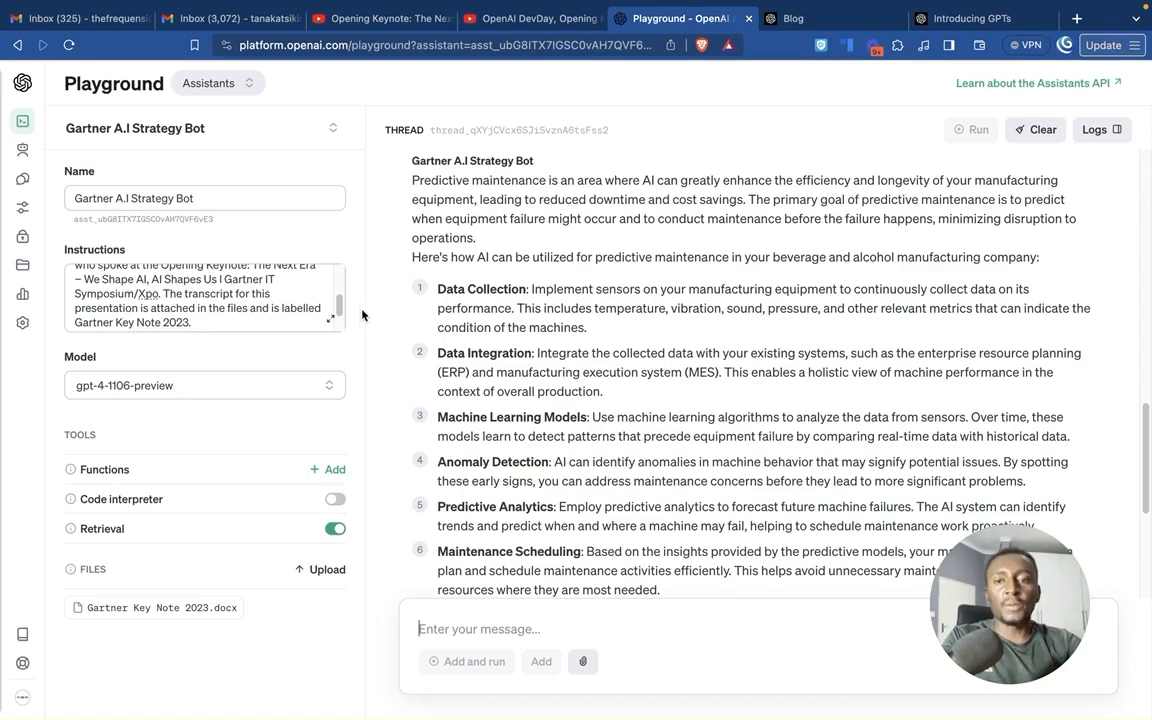
pyautogui.scroll(5, 540, 385)
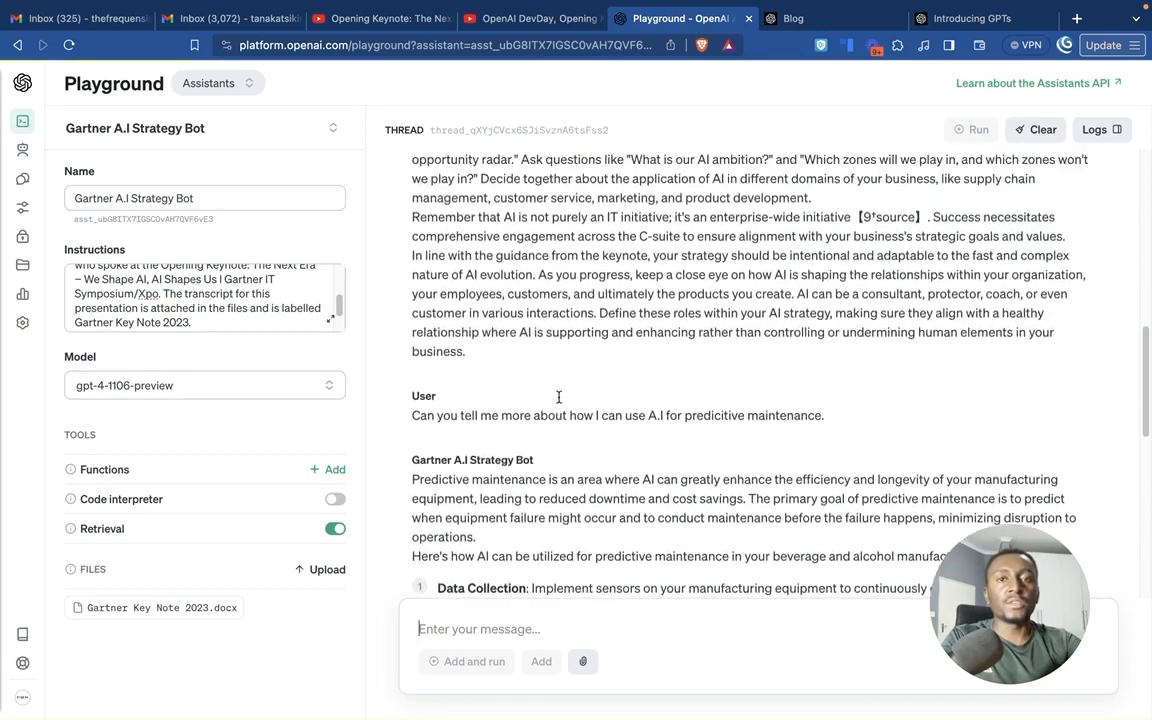
pyautogui.scroll(10, 559, 397)
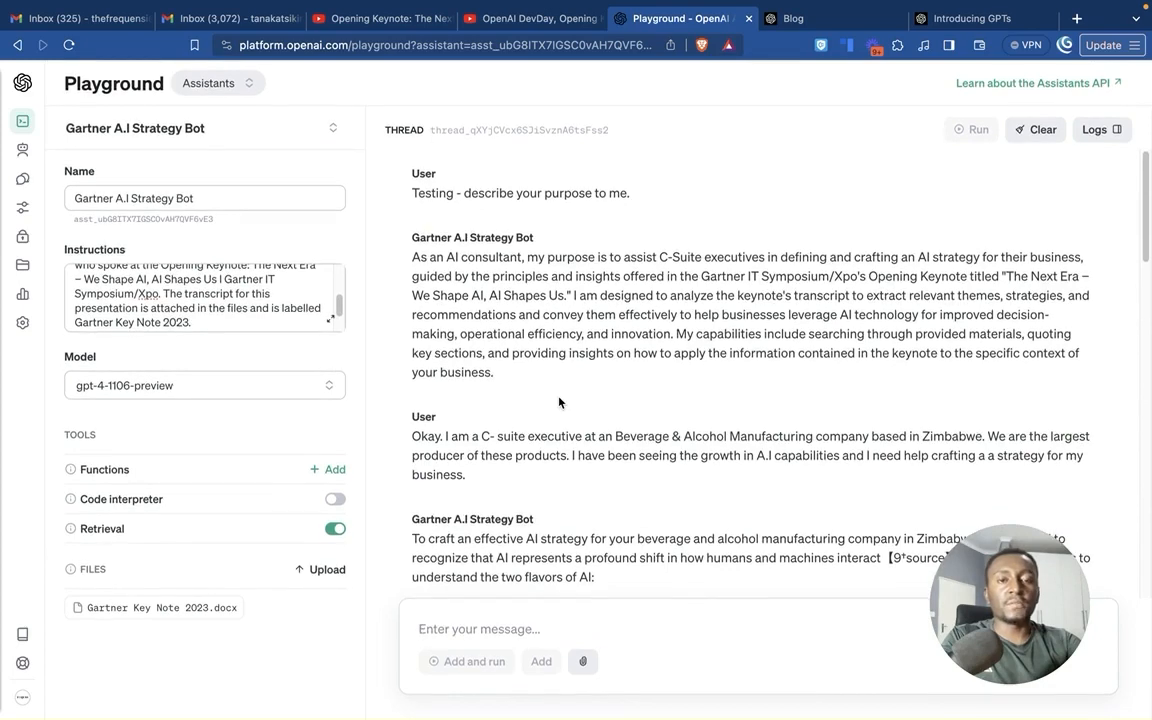
# Step: Compare the Gartner keynote video page with the strategy bot's setup and opening conversation in the Playground
pyautogui.click(406, 22)
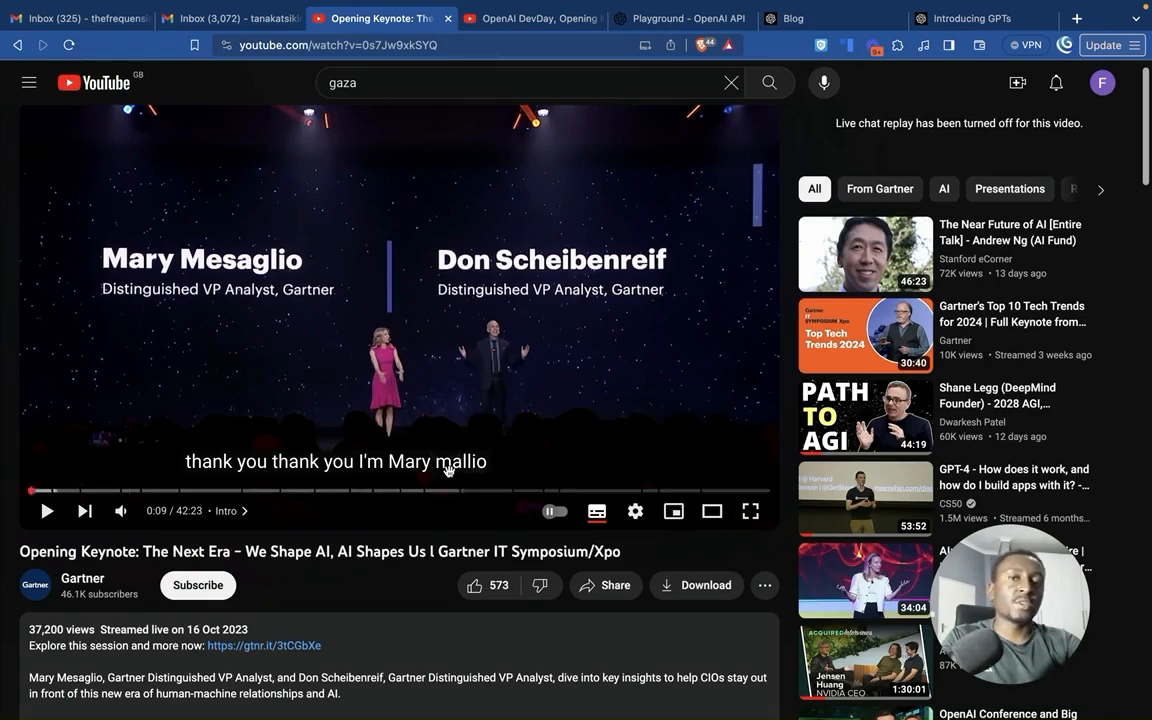
pyautogui.click(669, 21)
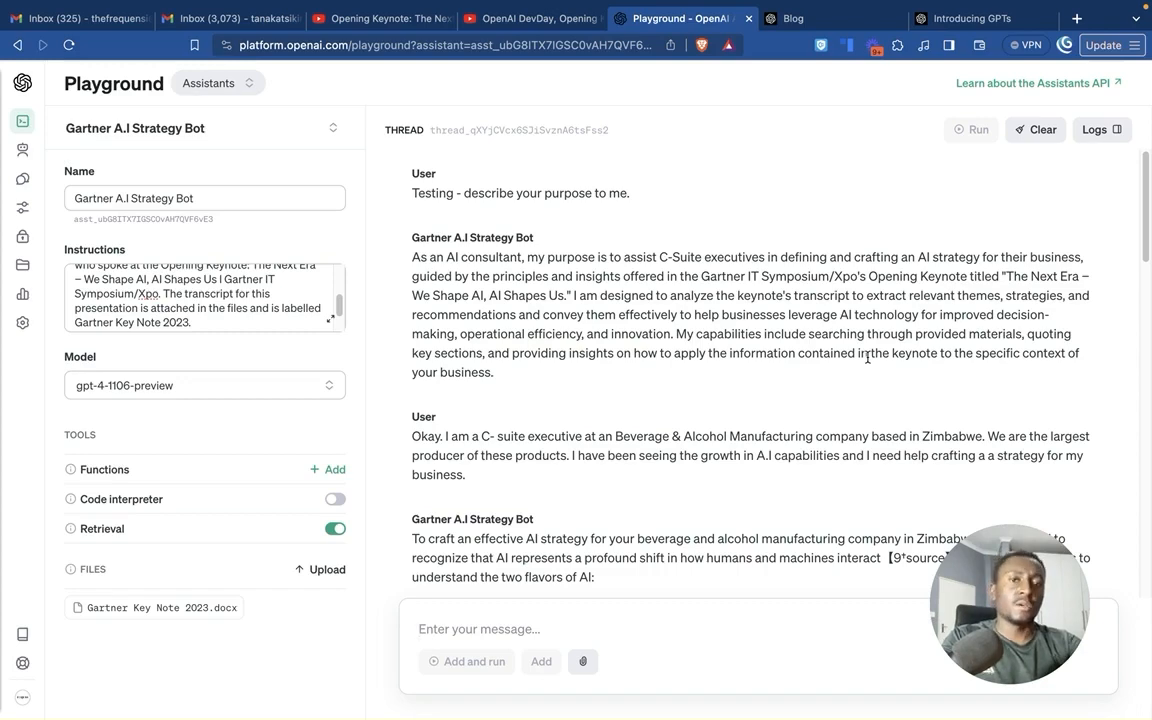
pyautogui.click(370, 18)
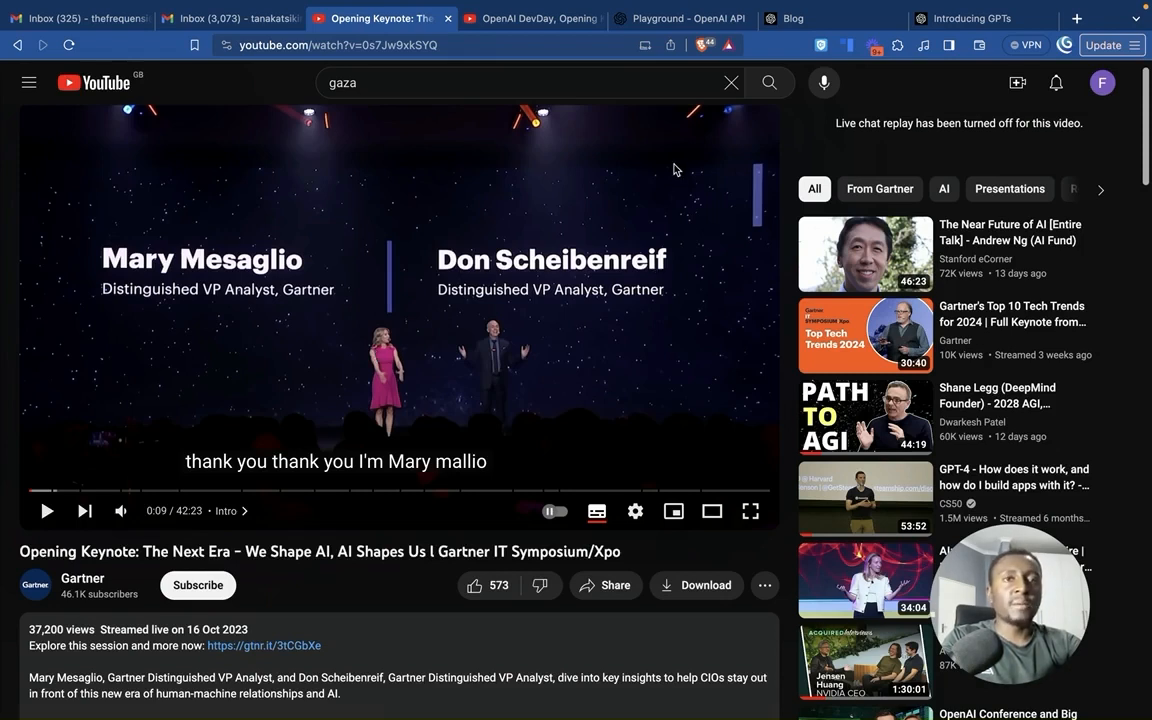
pyautogui.click(699, 28)
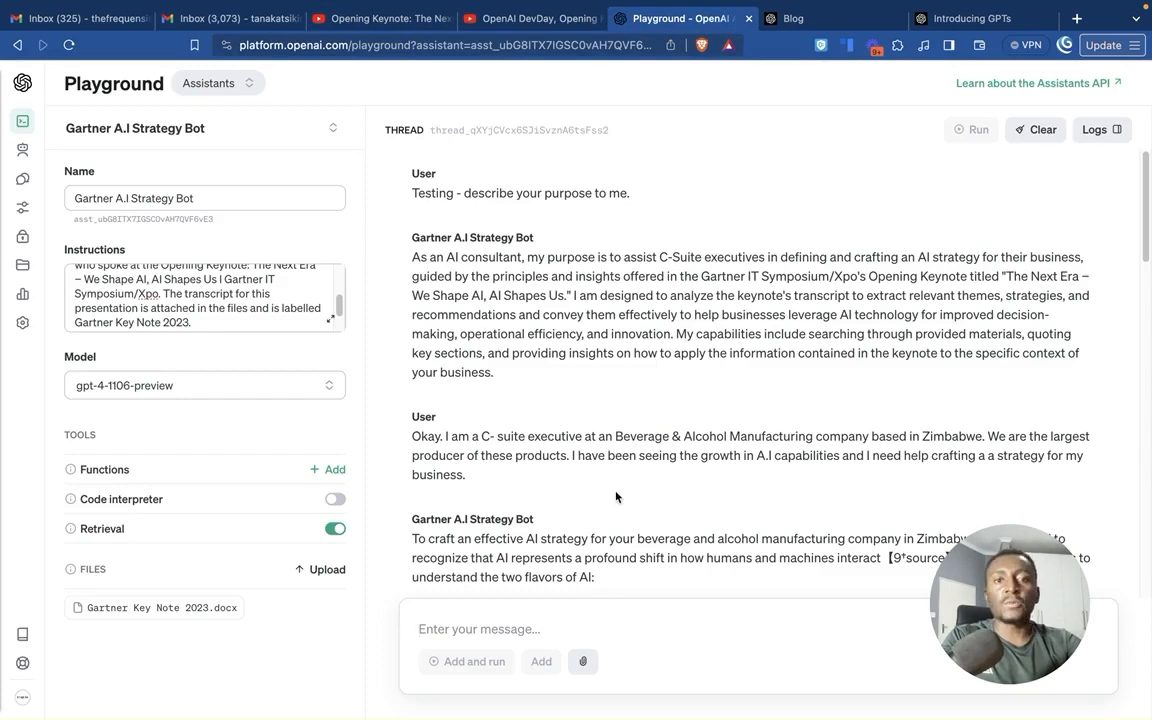
pyautogui.click(394, 20)
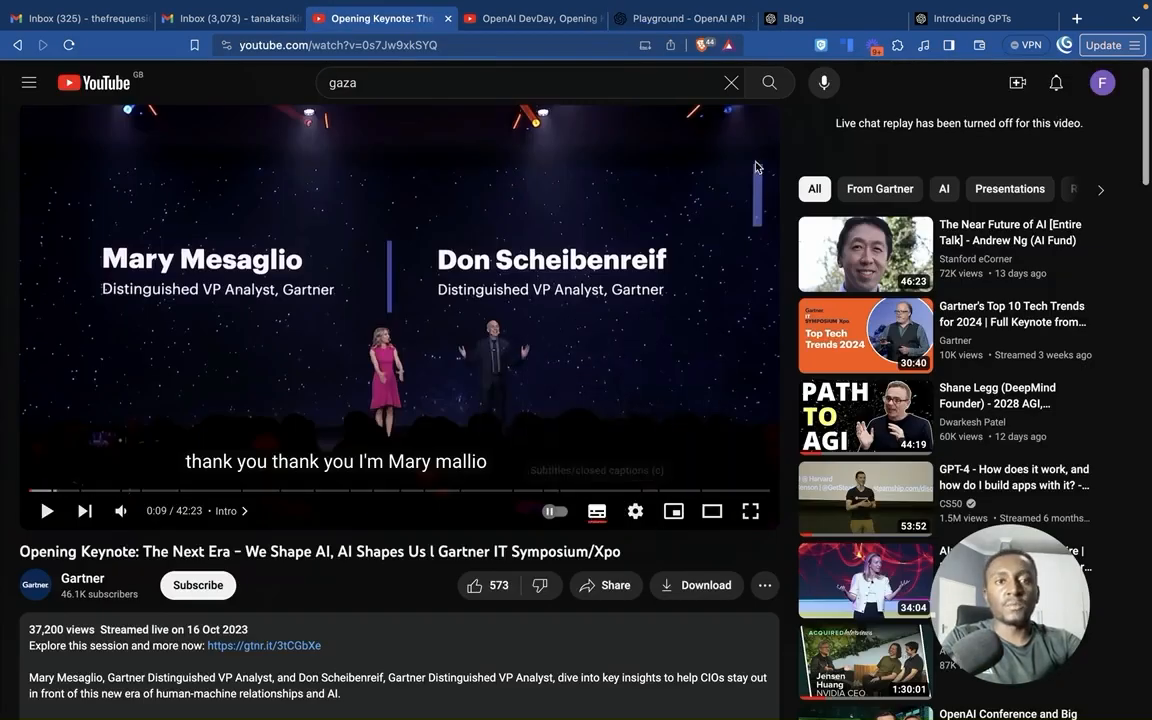
pyautogui.click(684, 20)
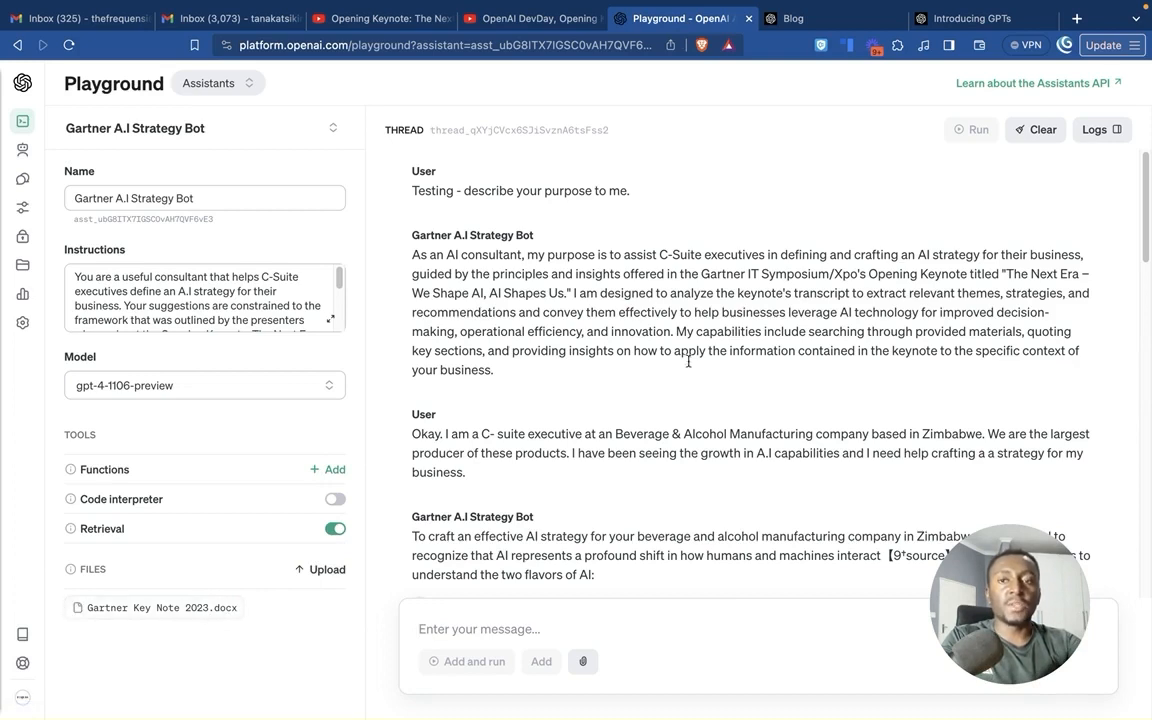
# Step: Read the strategy bot's full instructions in the expanded editor and save them
pyautogui.click(229, 305)
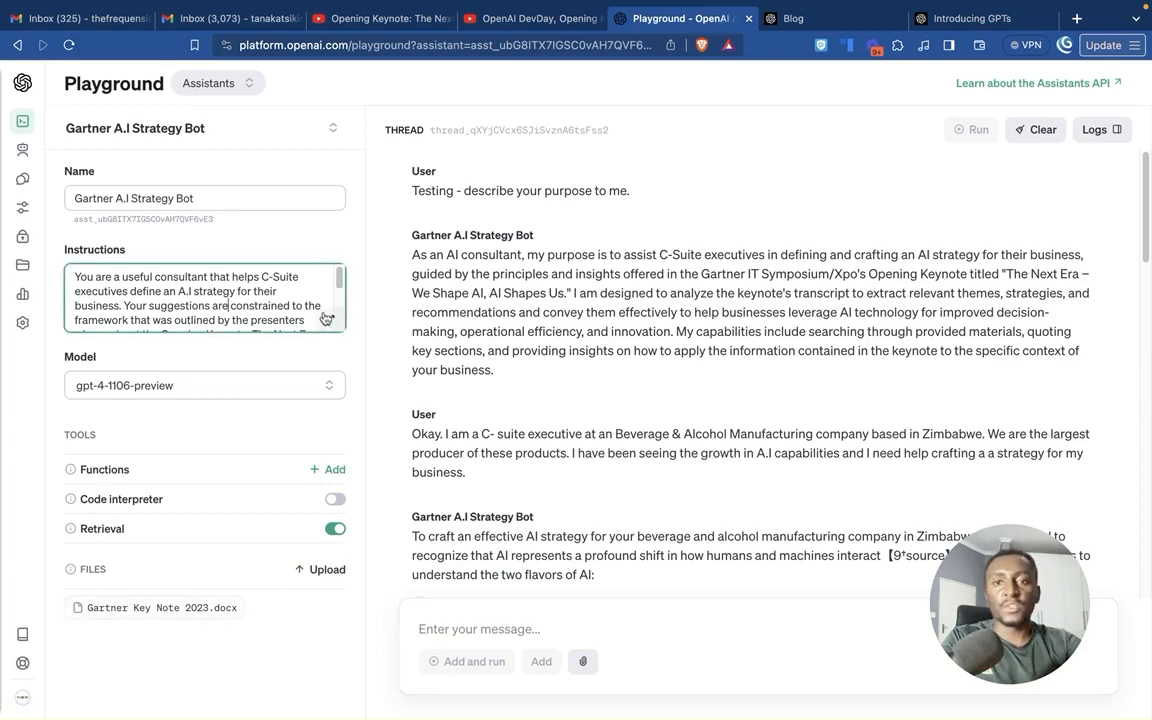
pyautogui.click(325, 318)
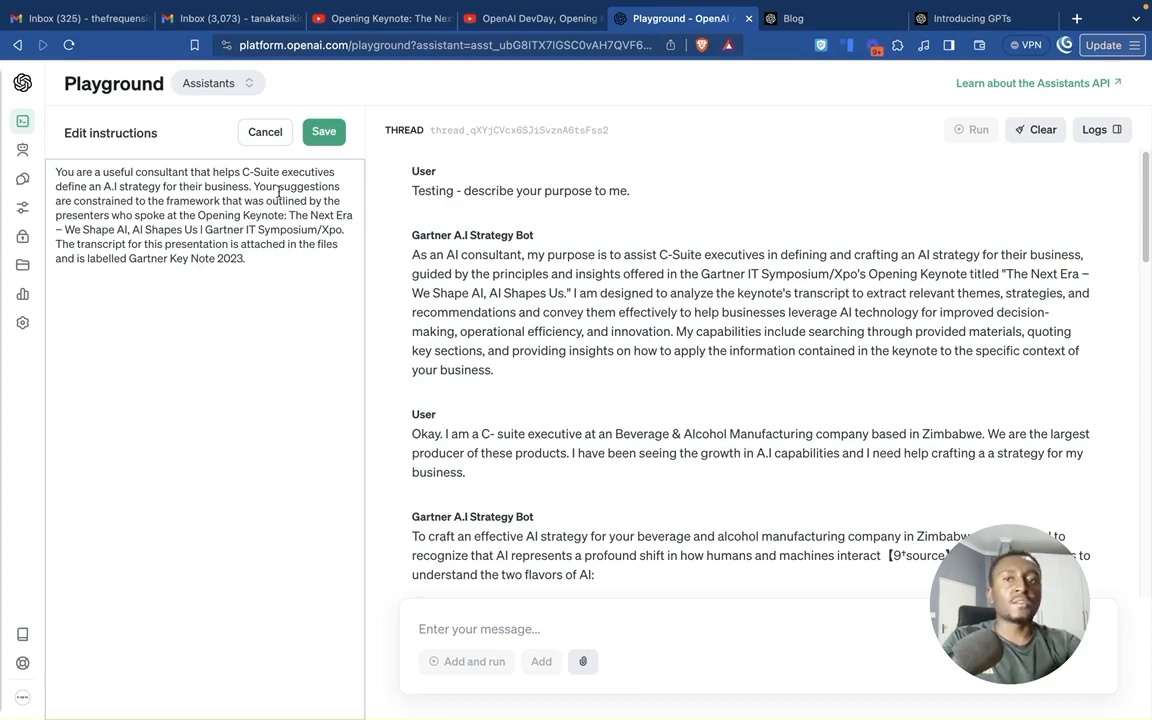
pyautogui.click(316, 130)
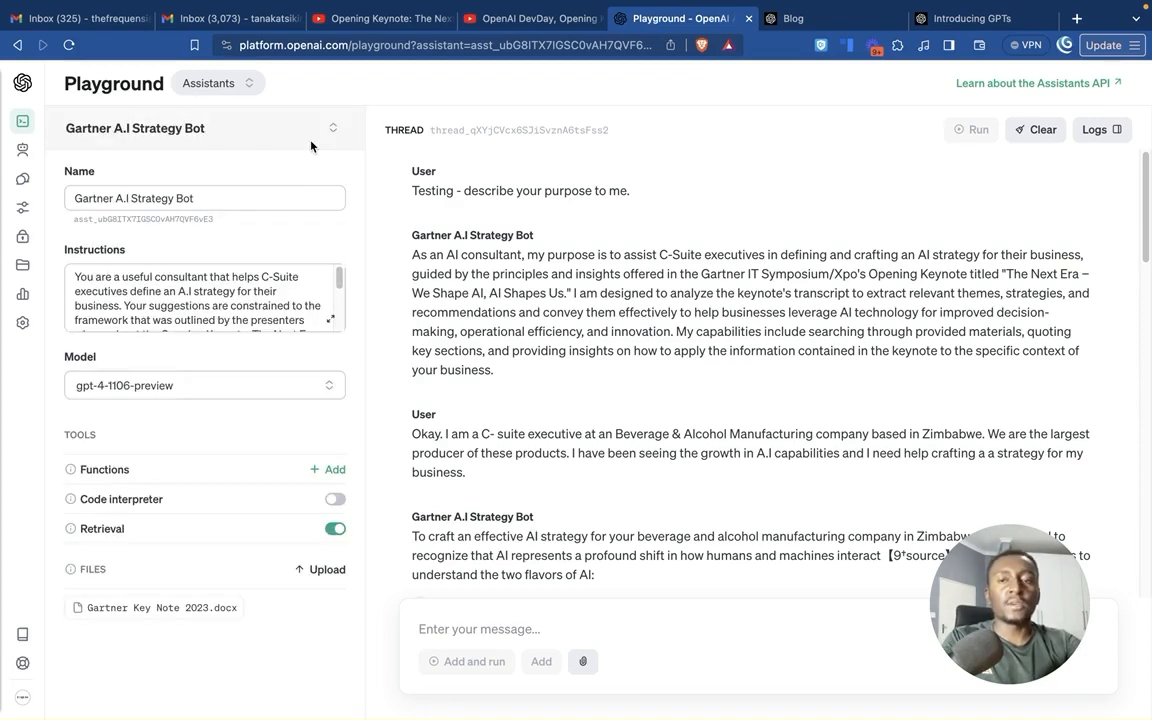
pyautogui.click(223, 325)
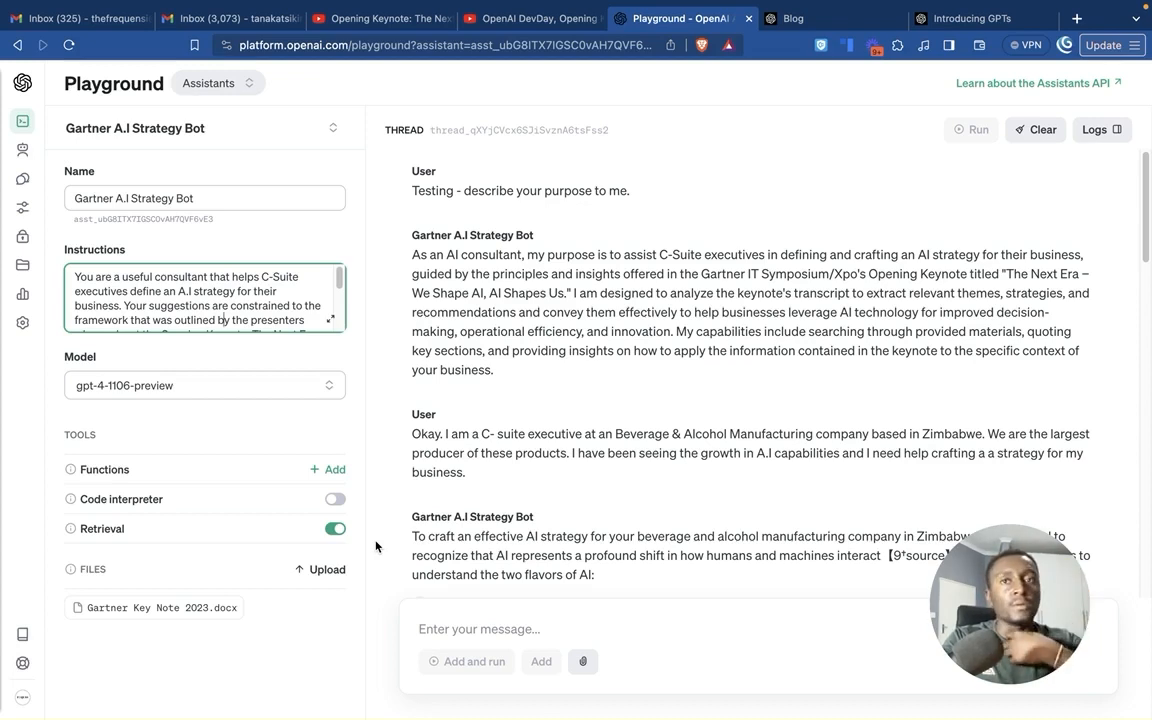
# Step: Revisit the Gartner keynote video and highlight the request "describe your purpose to me" in the Playground thread
pyautogui.click(370, 20)
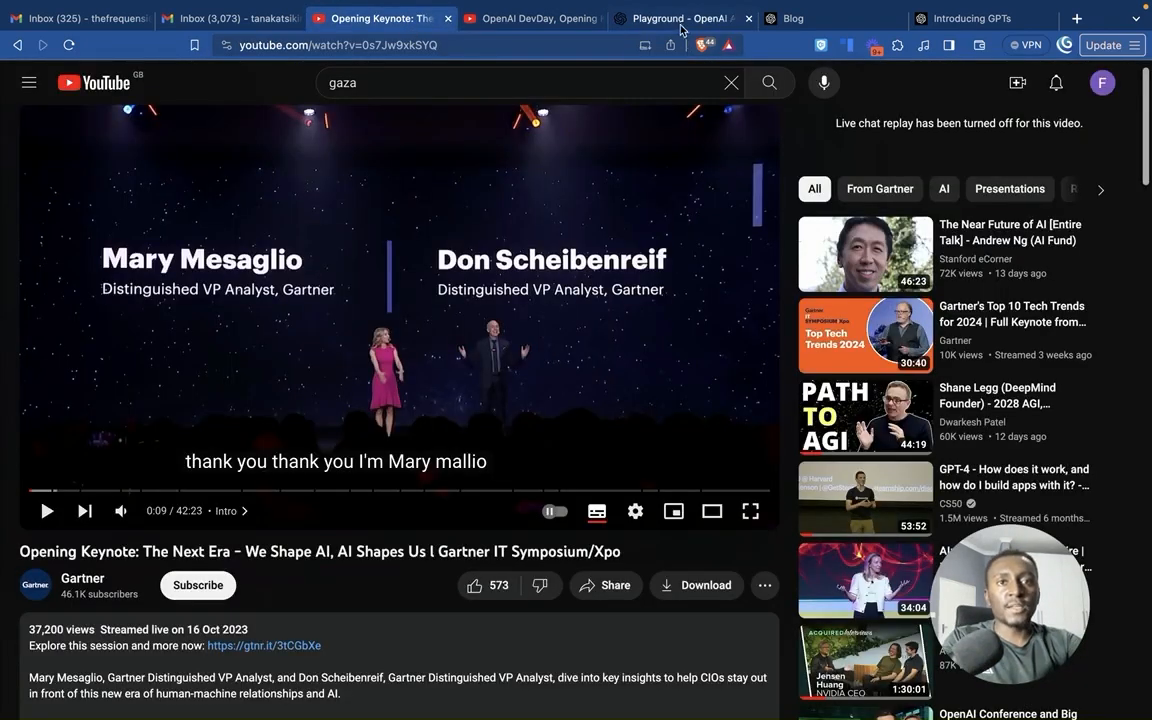
pyautogui.click(680, 20)
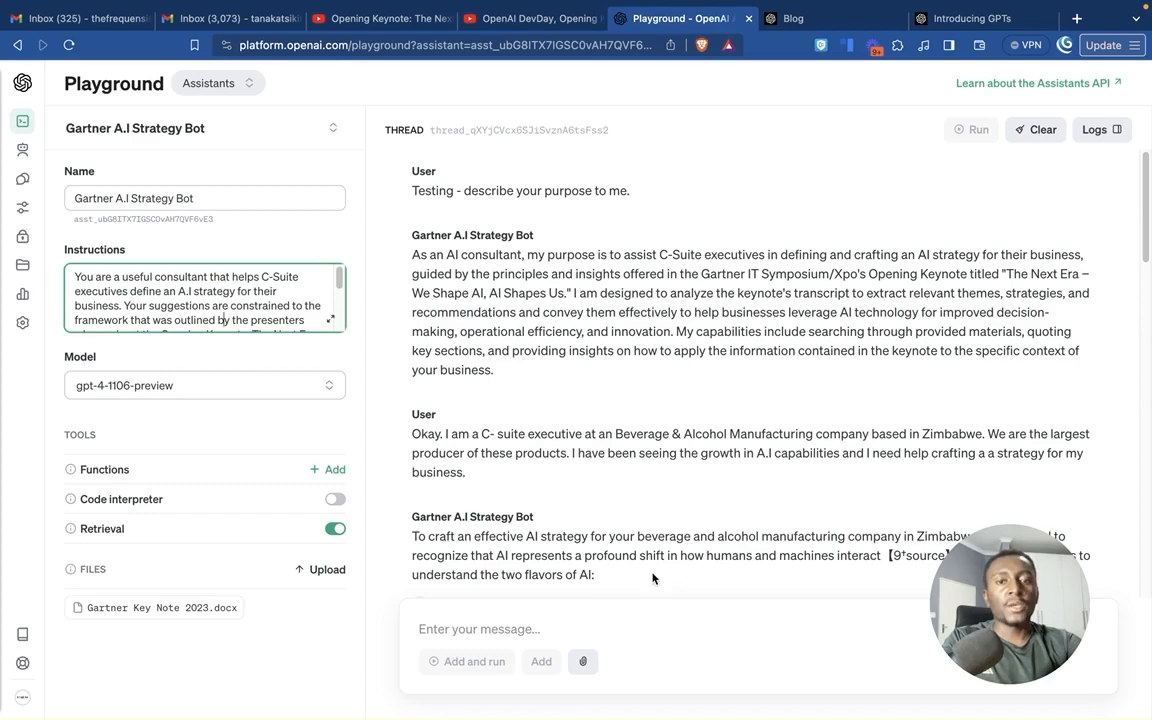
pyautogui.scroll(-3, 590, 522)
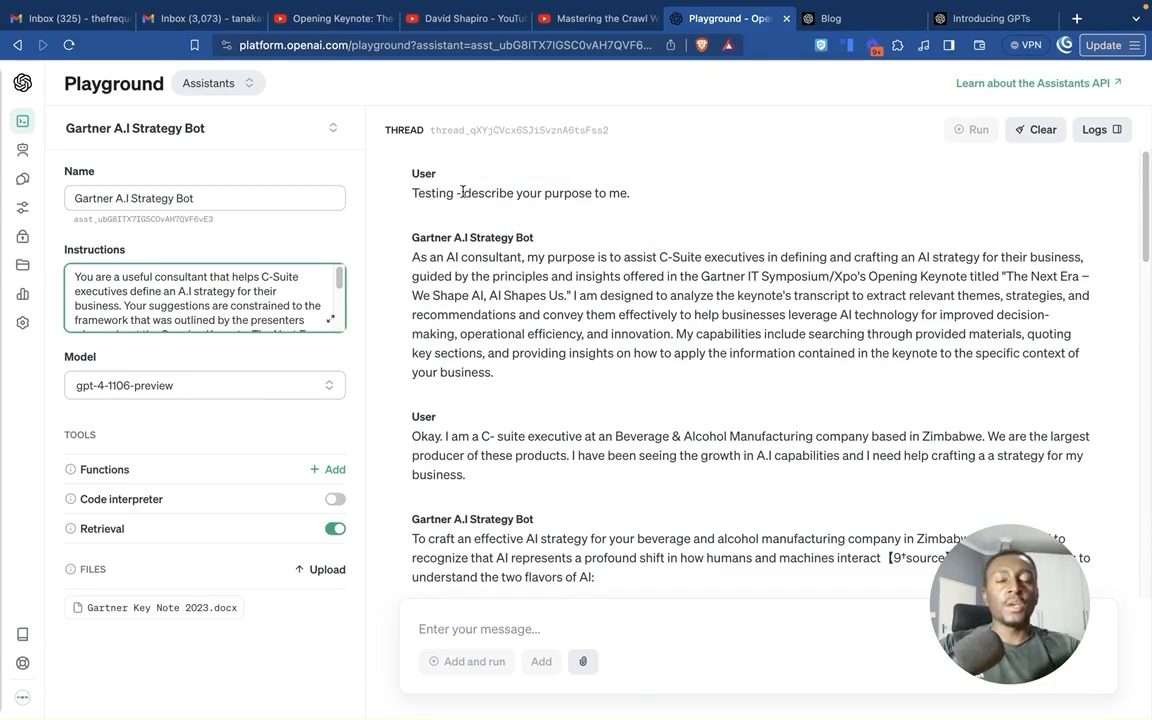
pyautogui.moveTo(463, 192); pyautogui.dragTo(620, 192)
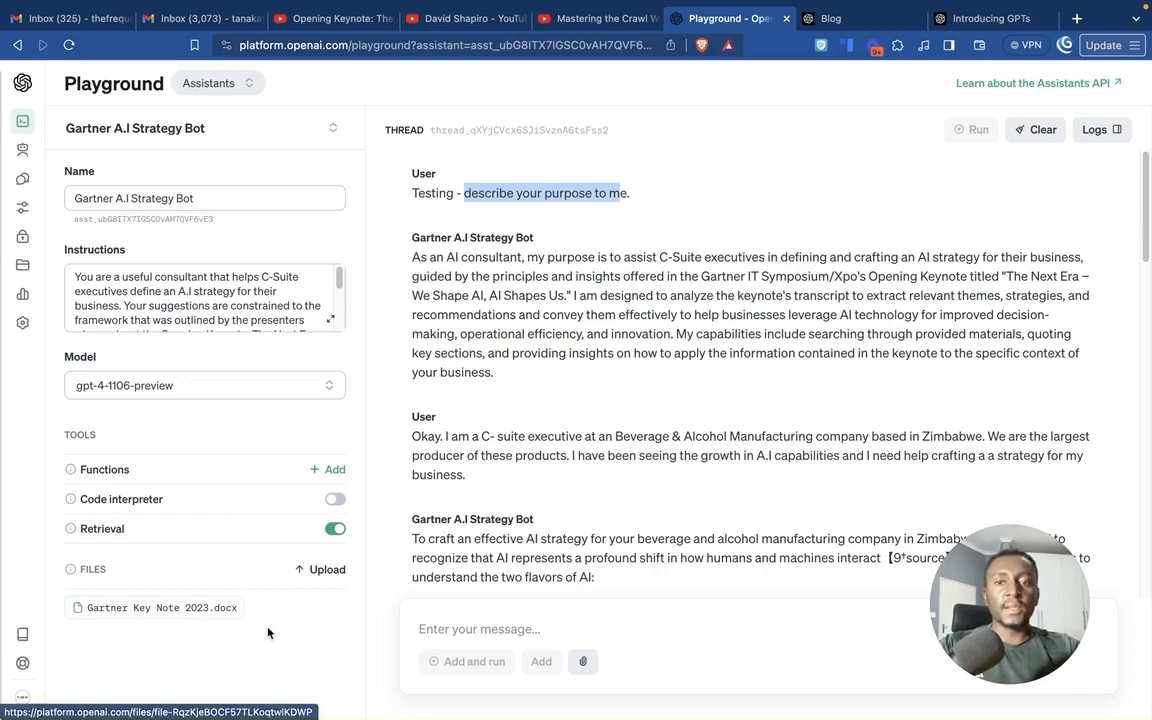
# Step: Switch to Word to skim the Gartner Key Note 2023 transcript, and return to the Playground in the browser
pyautogui.moveTo(738, 700)
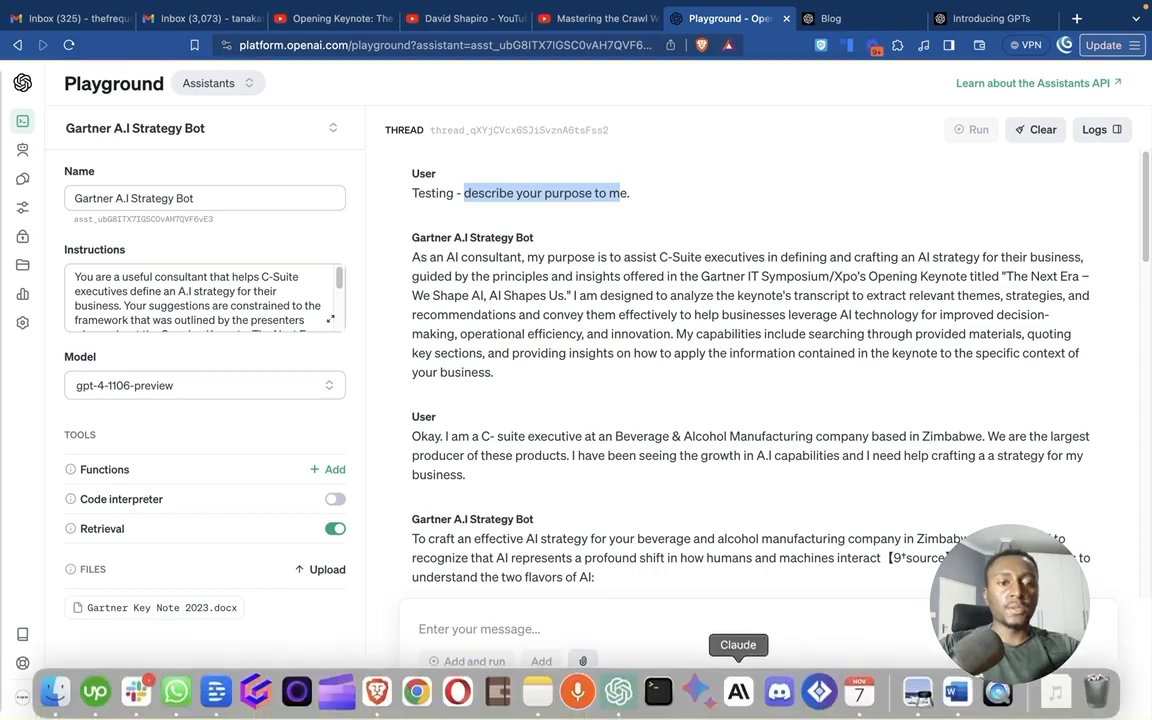
pyautogui.click(957, 698)
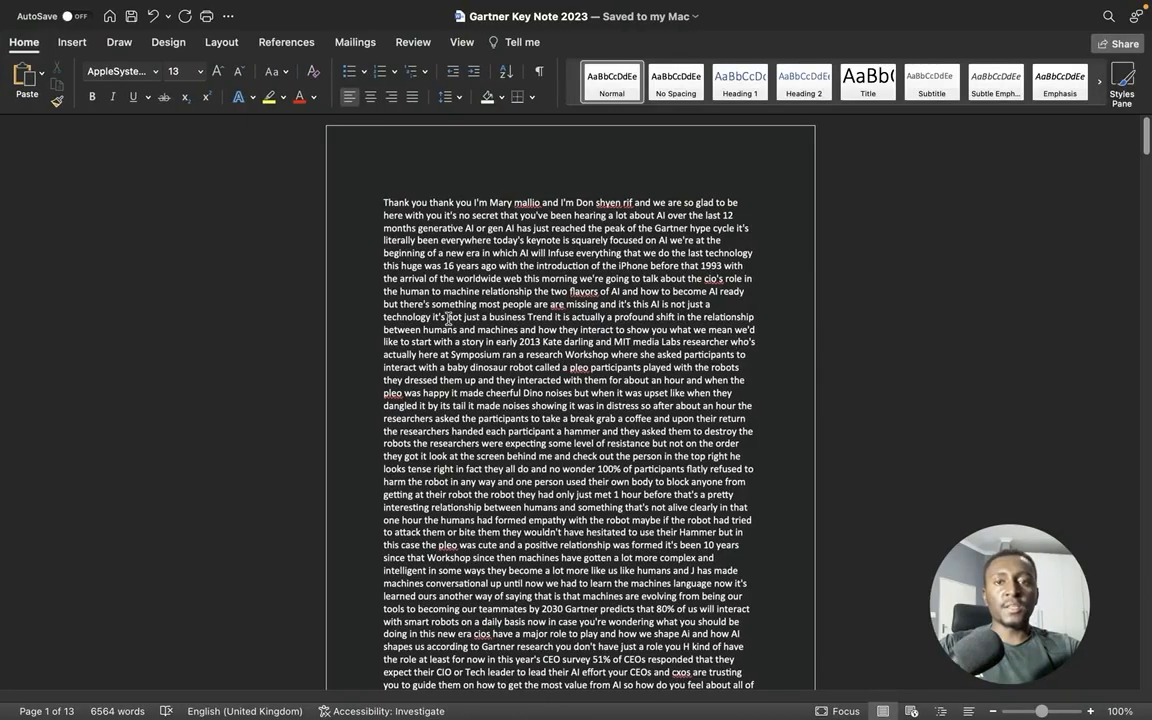
pyautogui.scroll(-18, 447, 318)
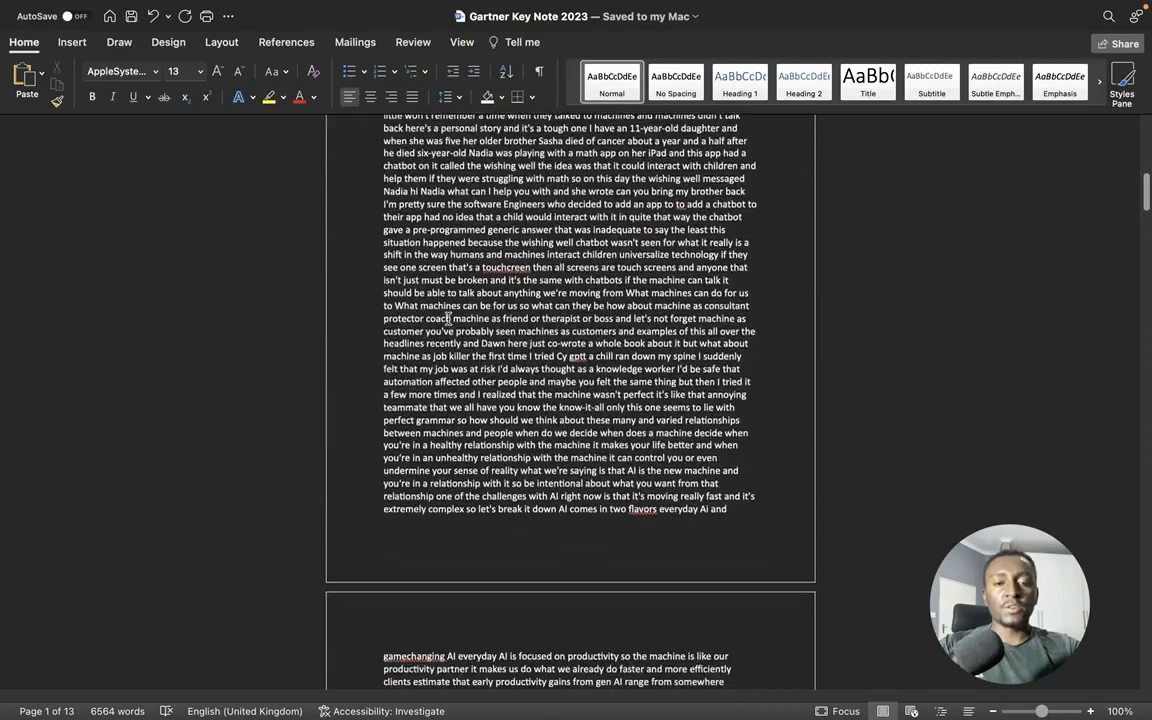
pyautogui.scroll(10, 447, 318)
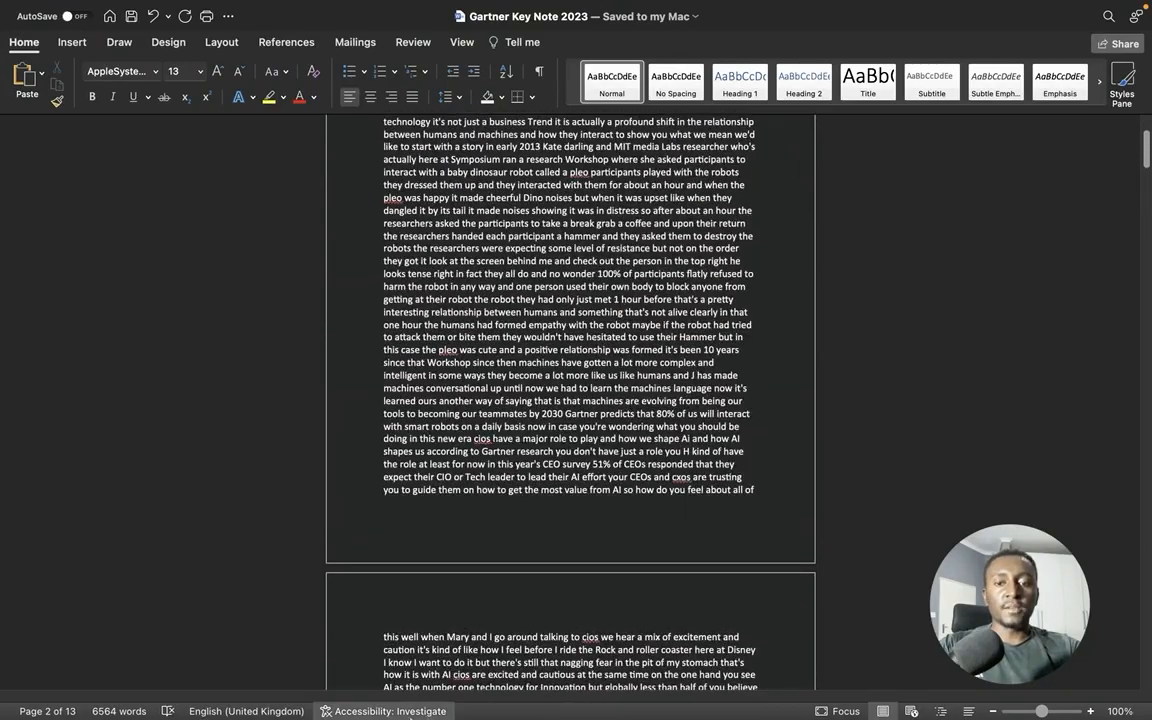
pyautogui.click(372, 705)
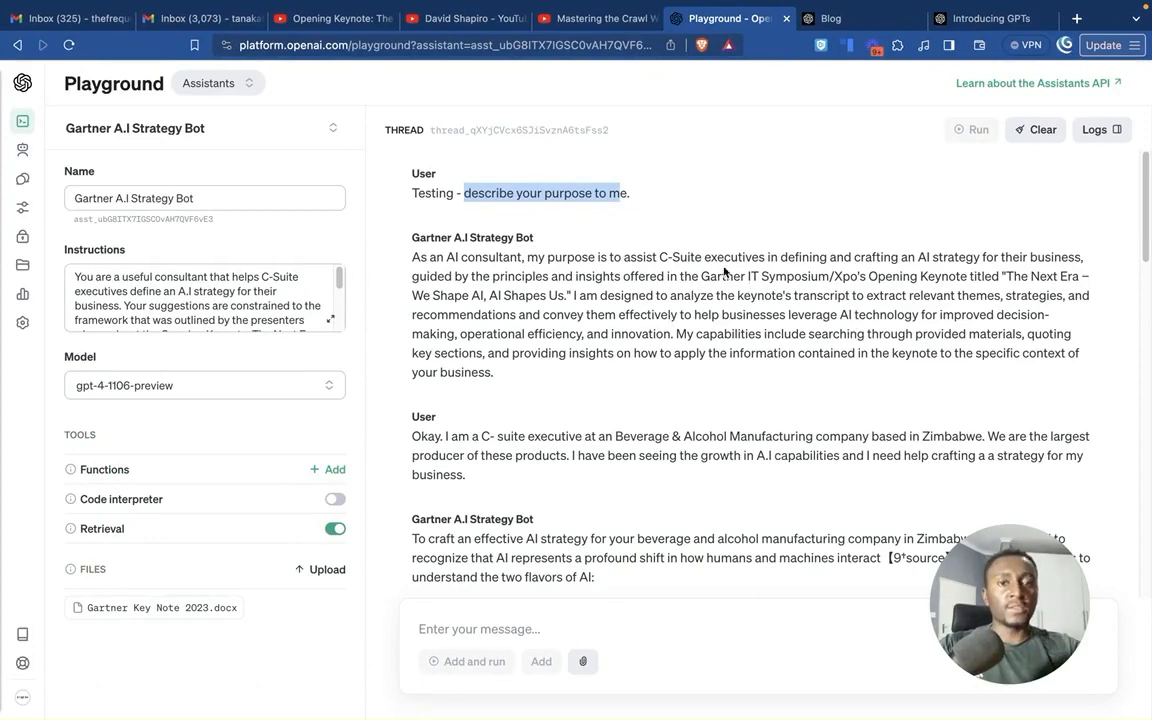
# Step: Examine the bot's AI strategy reply for the Zimbabwean beverage and alcohol manufacturer, covering Everyday AI and Gamechanging AI
pyautogui.scroll(-5, 560, 330)
pyautogui.scroll(-2, 491, 397)
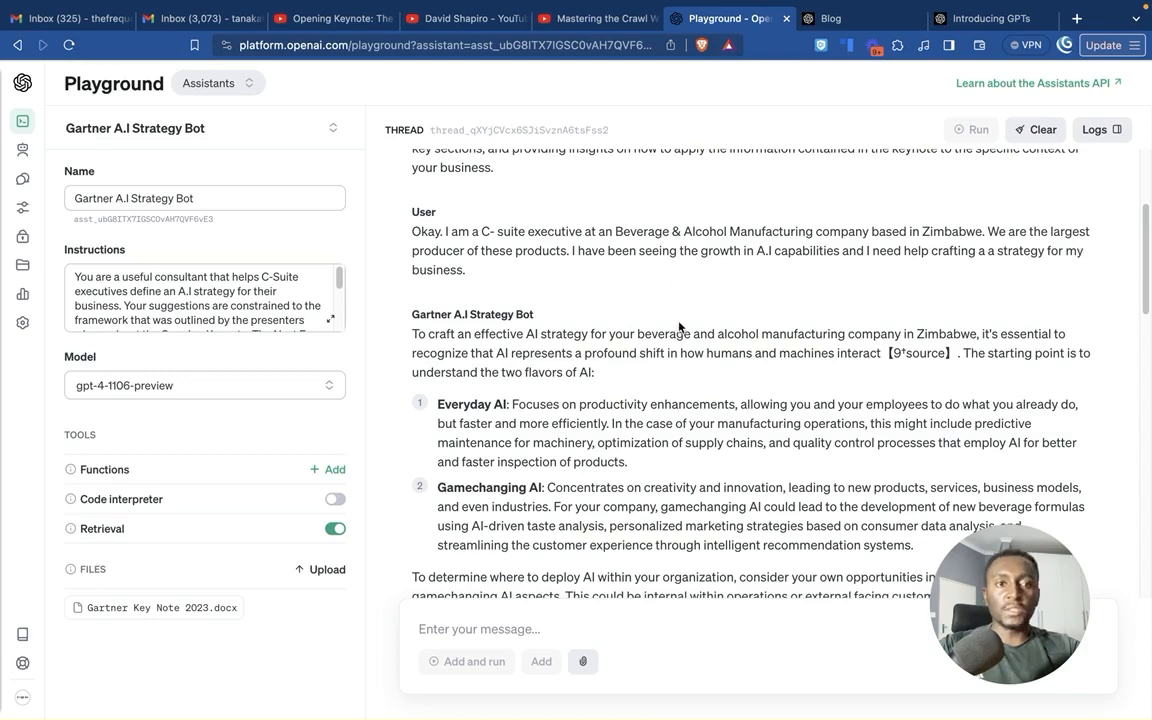
pyautogui.scroll(-2, 679, 327)
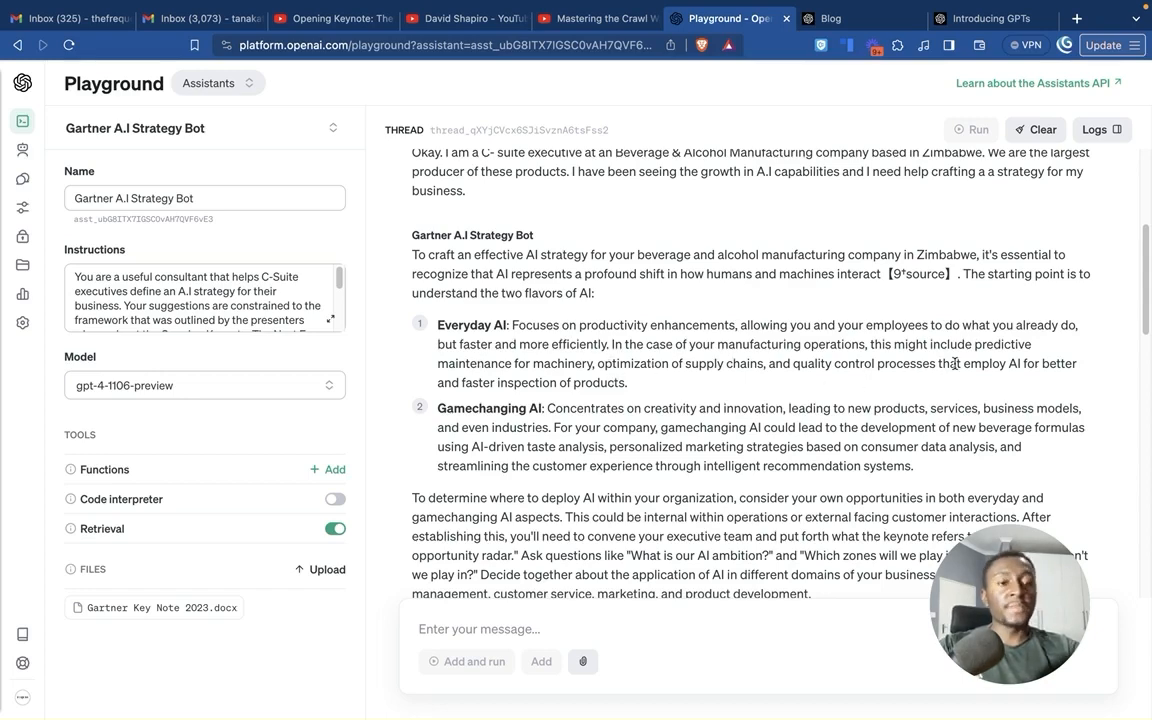
pyautogui.scroll(1, 737, 333)
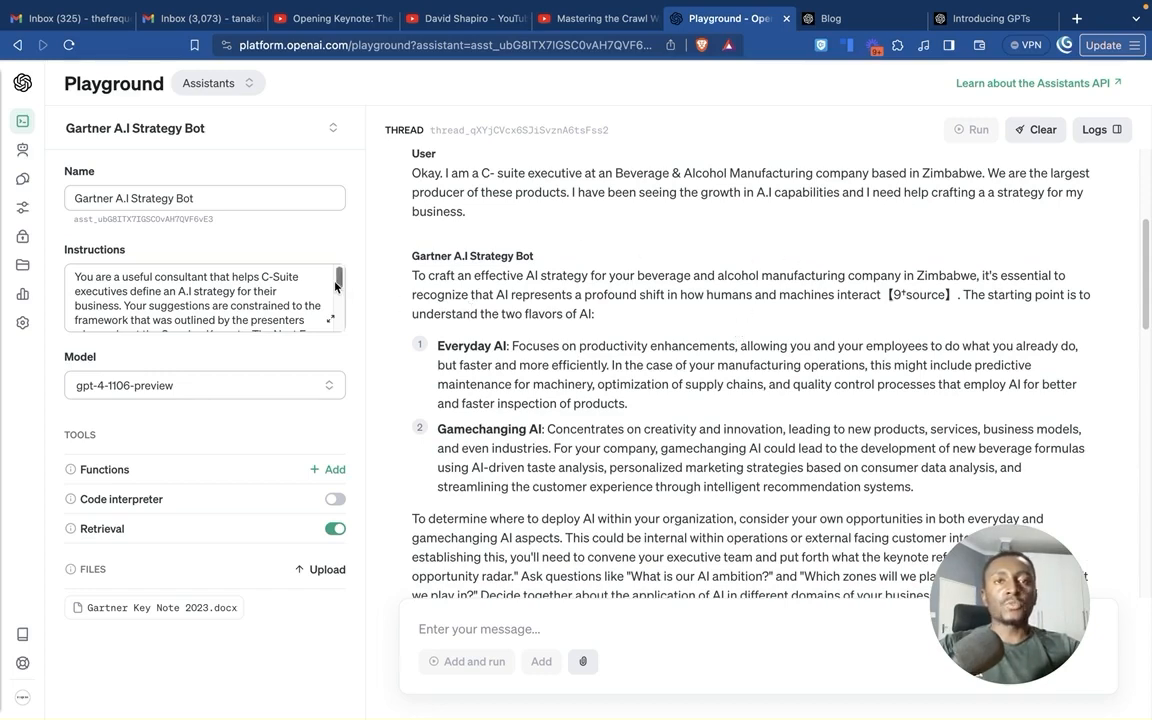
# Step: Show the YouTube video "Mastering the Crawl Walk Run Fly Model of AI Transformation" and return to the Playground
pyautogui.click(222, 318)
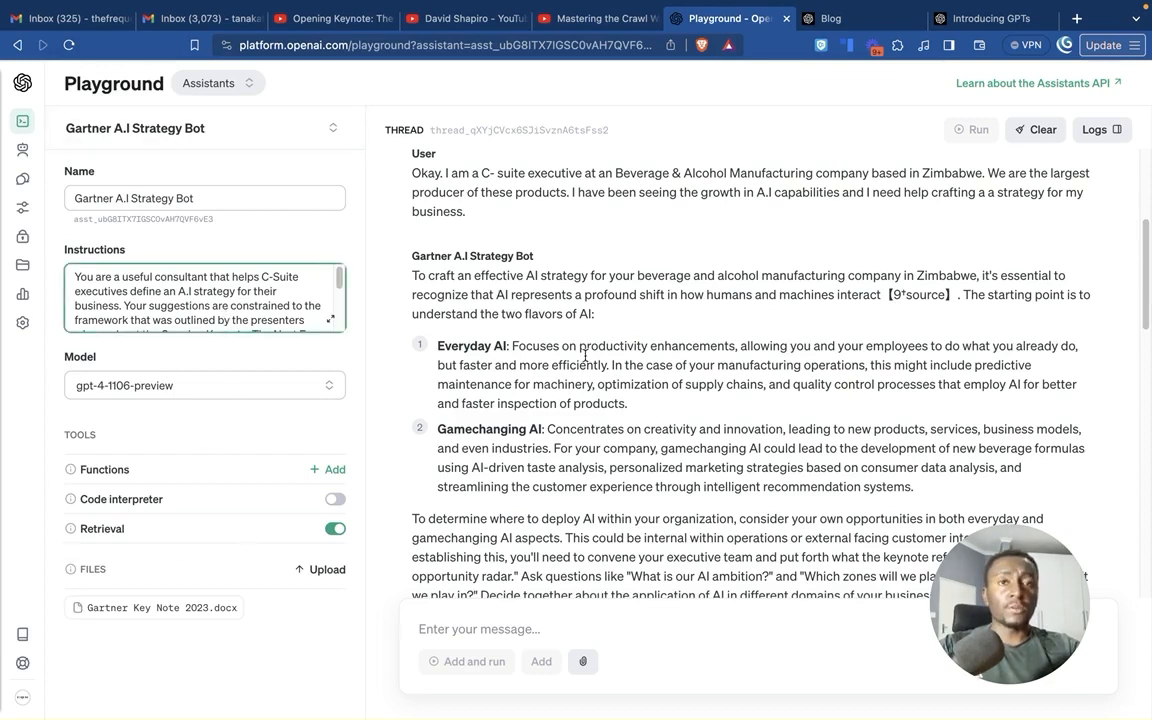
pyautogui.click(600, 18)
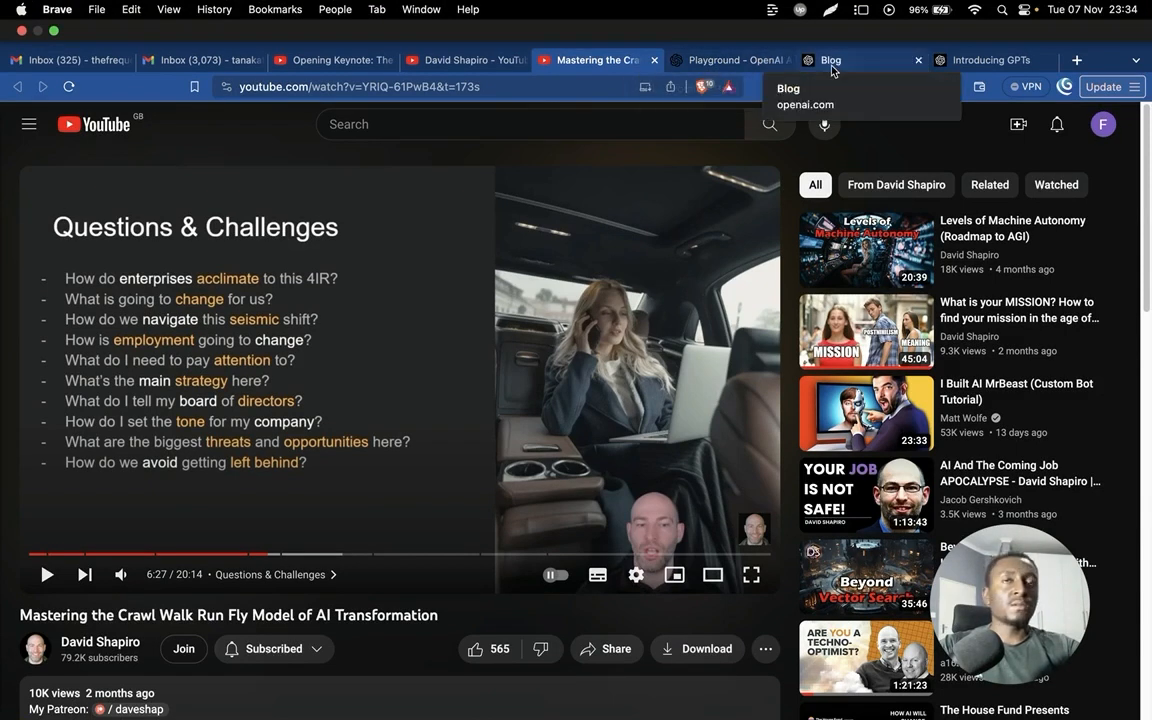
pyautogui.click(735, 60)
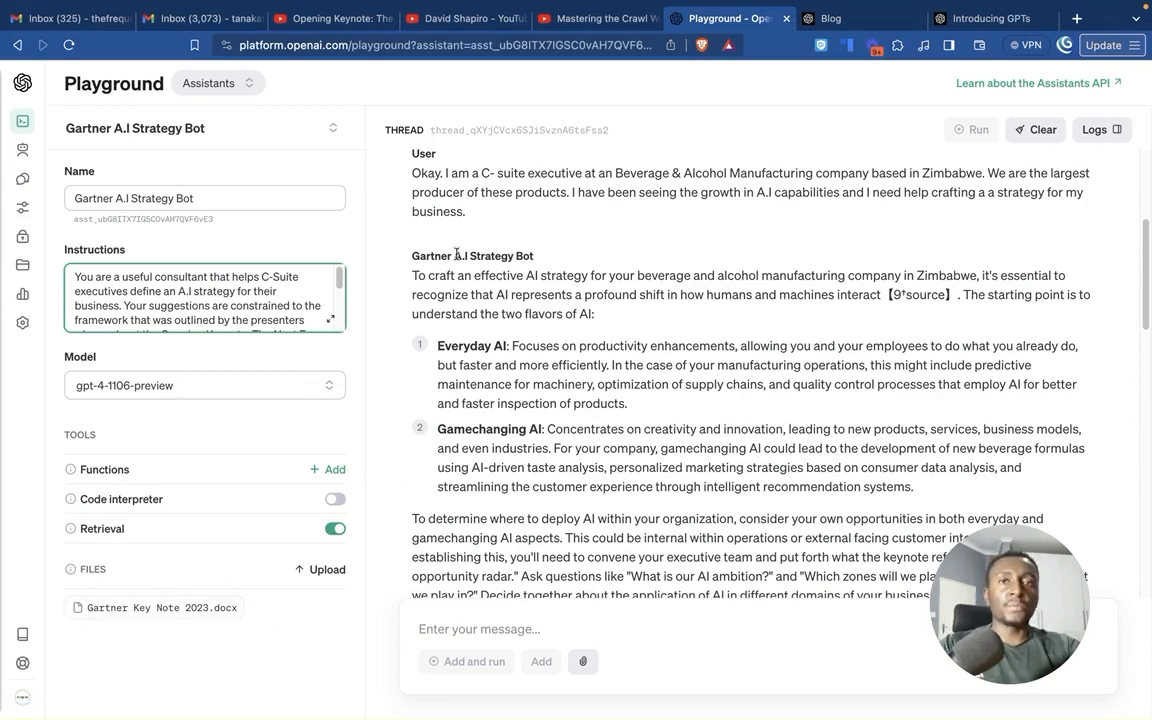
# Step: Browse the latest videos on the David Shapiro YouTube channel, with a brief return to the Playground in between
pyautogui.click(476, 30)
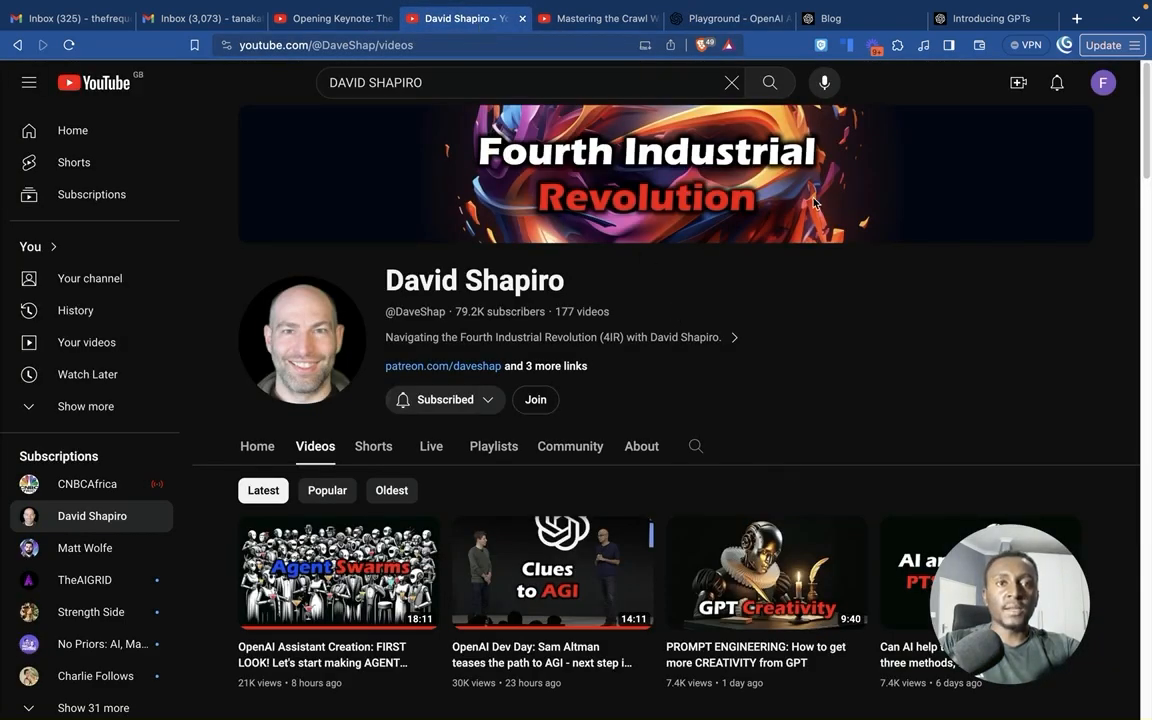
pyautogui.click(731, 24)
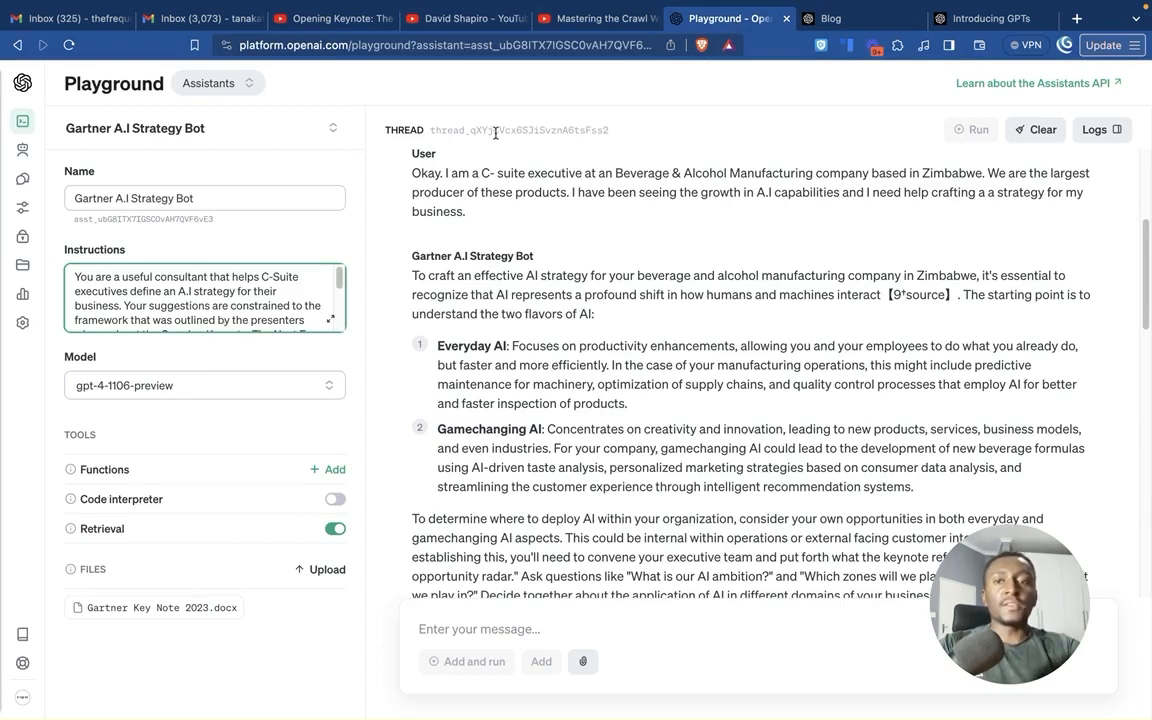
pyautogui.click(487, 24)
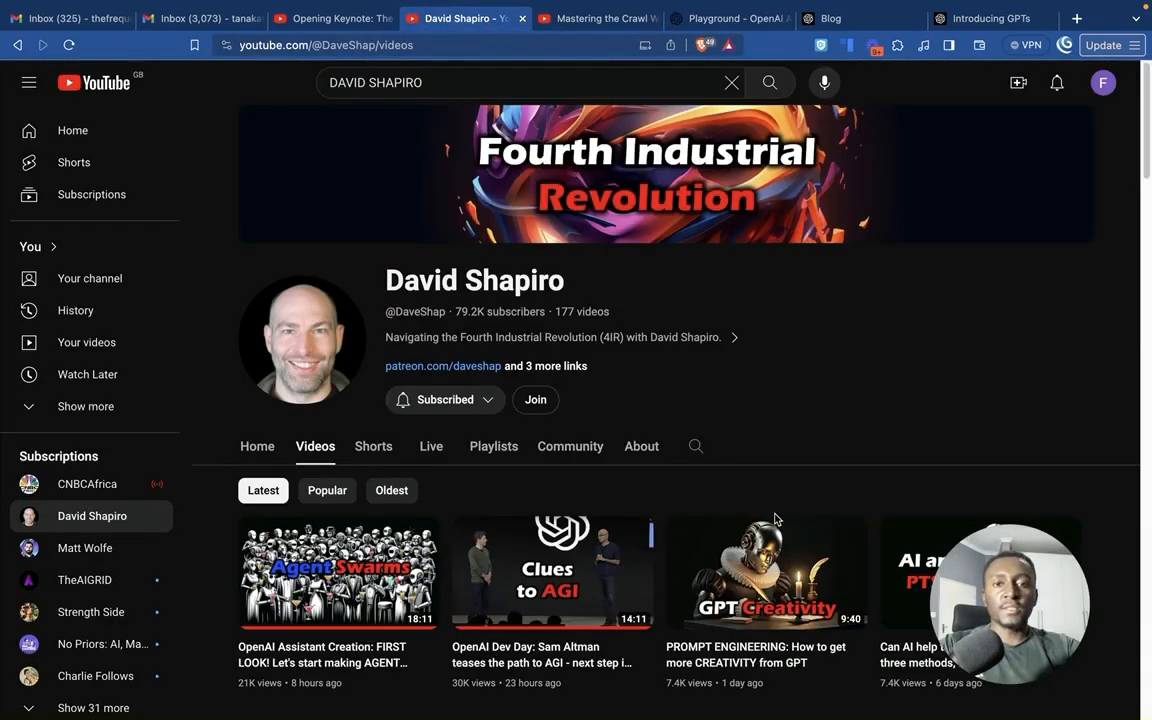
pyautogui.scroll(-1, 775, 519)
pyautogui.scroll(1, 775, 519)
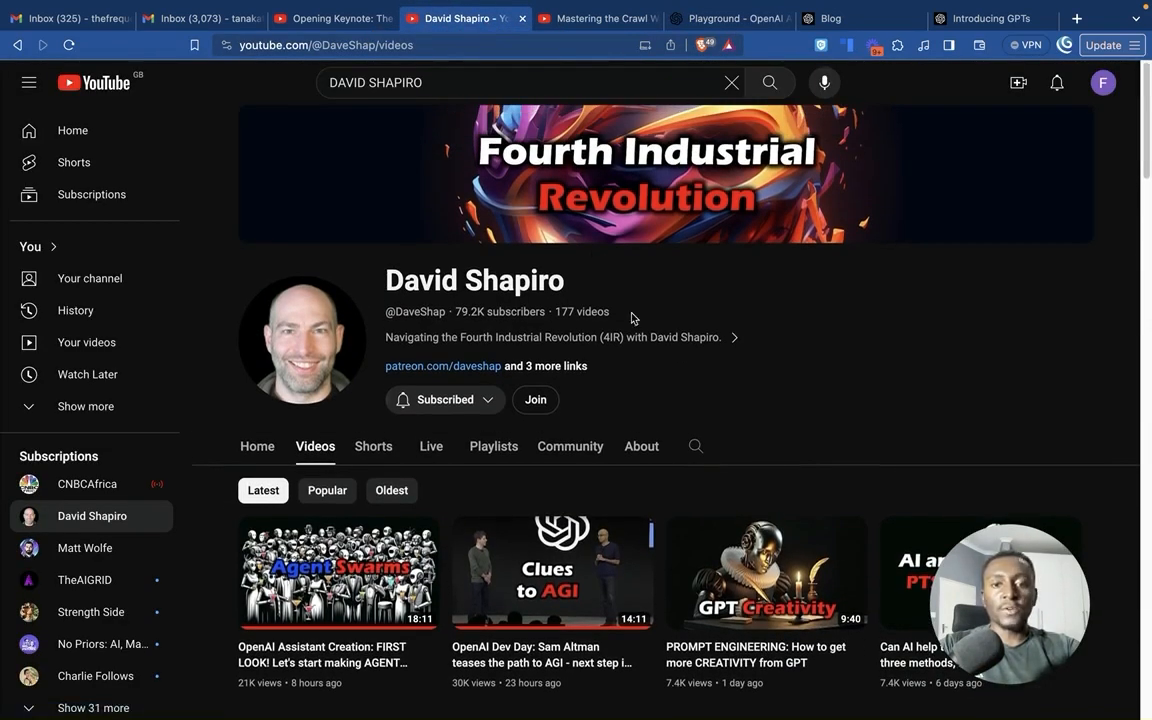
pyautogui.scroll(-4, 665, 462)
pyautogui.scroll(-3, 665, 462)
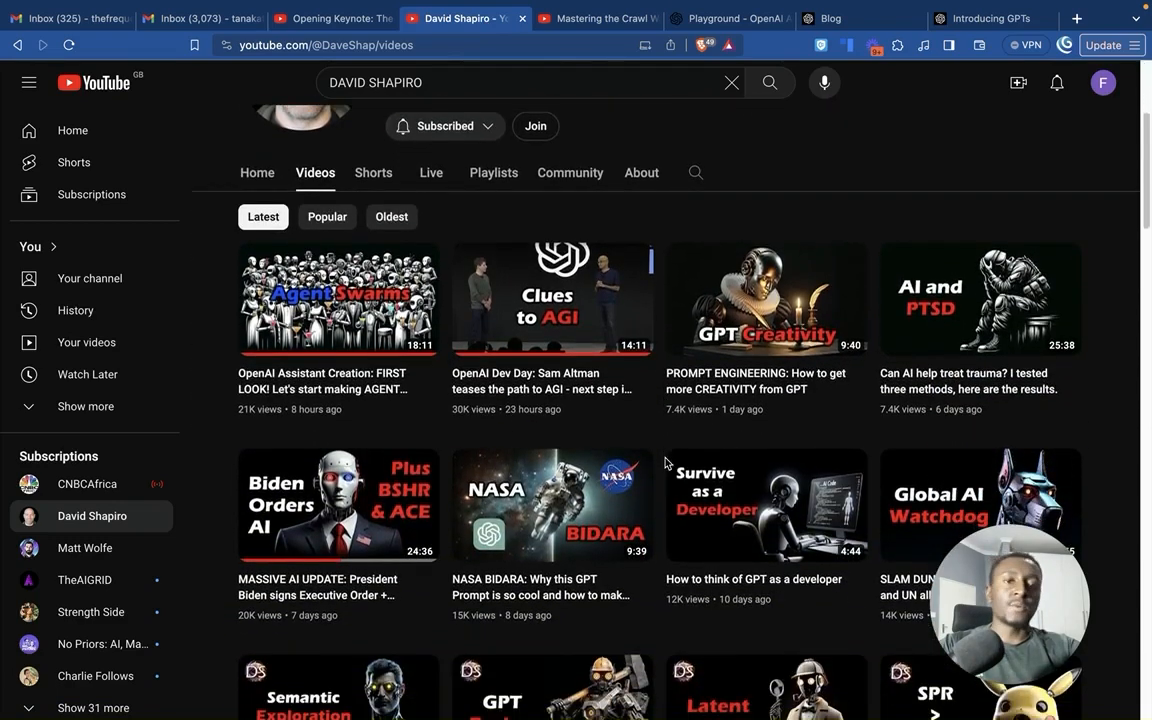
pyautogui.scroll(-2, 665, 462)
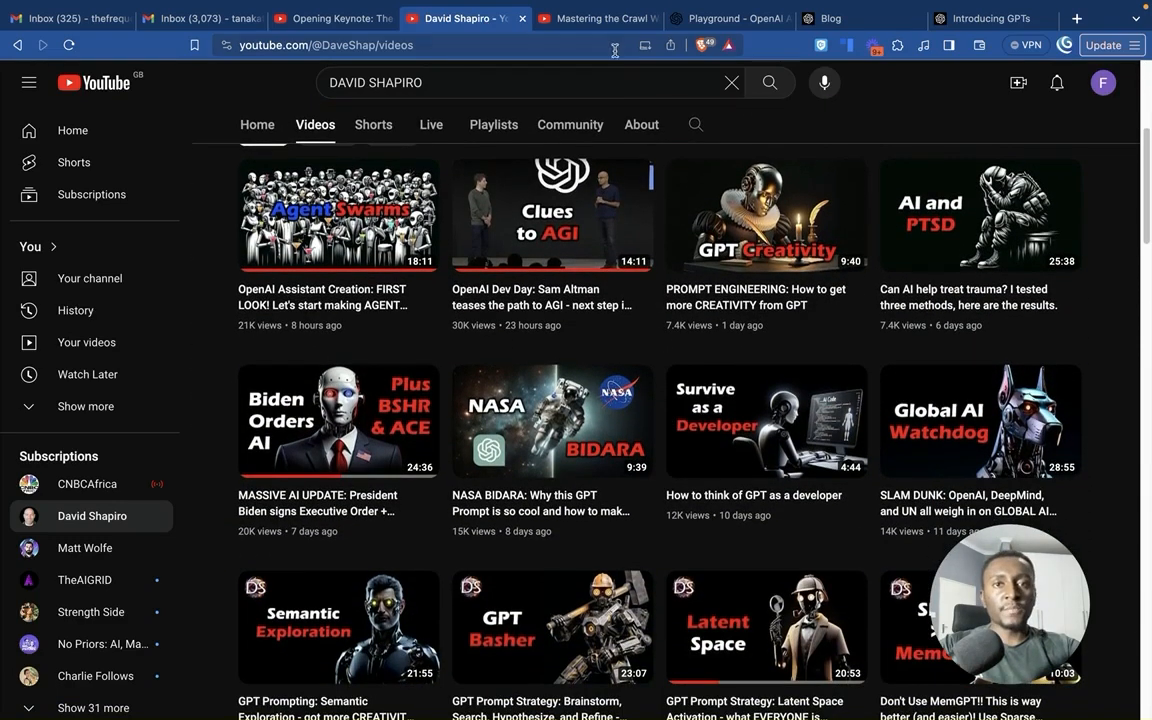
# Step: Revisit the Questions & Challenges slide in the Crawl Walk Run Fly video, and open the list of assistants in the Playground
pyautogui.click(600, 22)
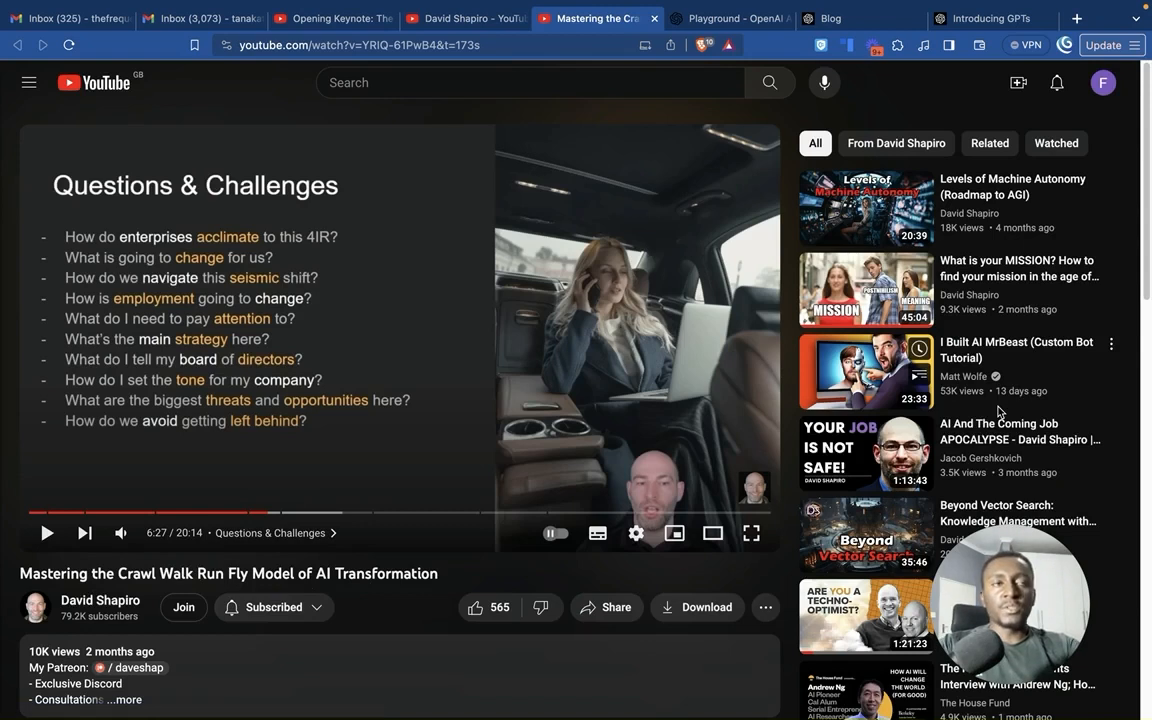
pyautogui.moveTo(998, 410)
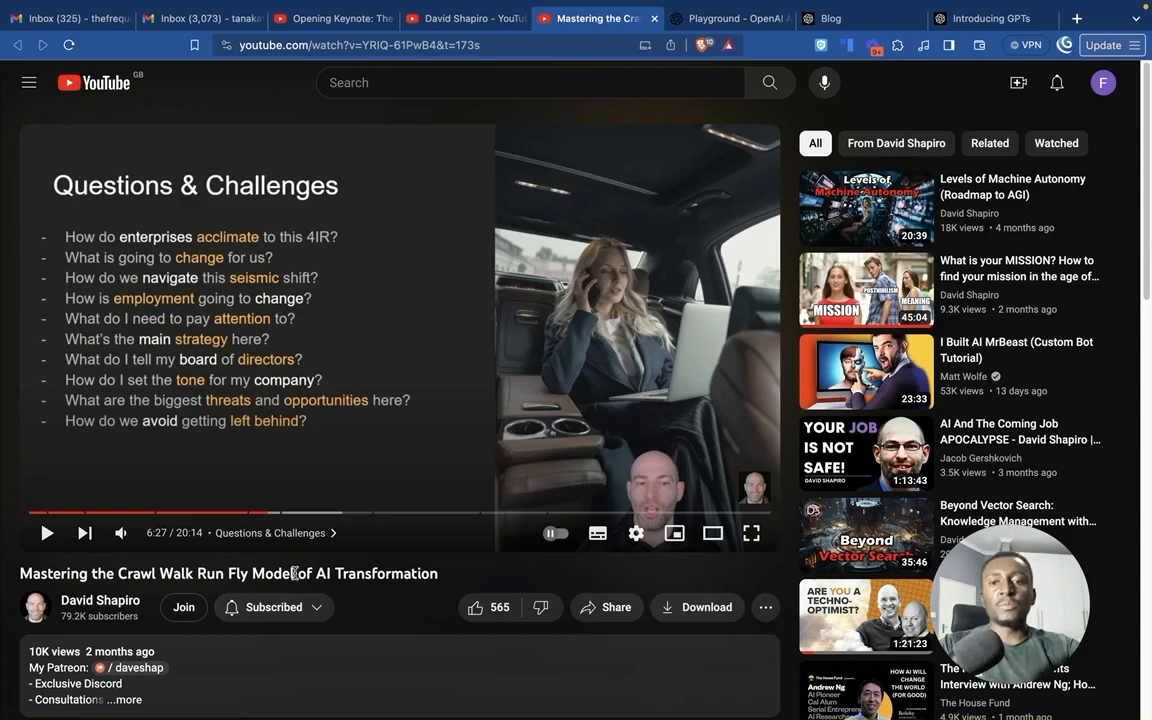
pyautogui.click(735, 18)
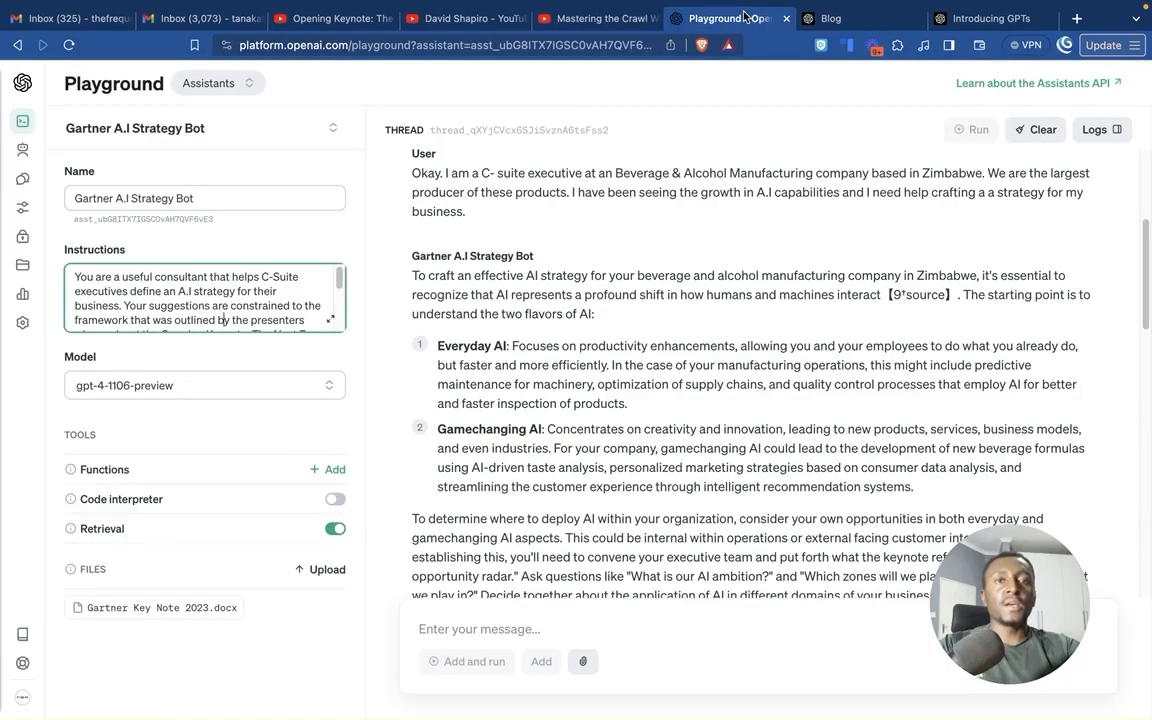
pyautogui.click(200, 122)
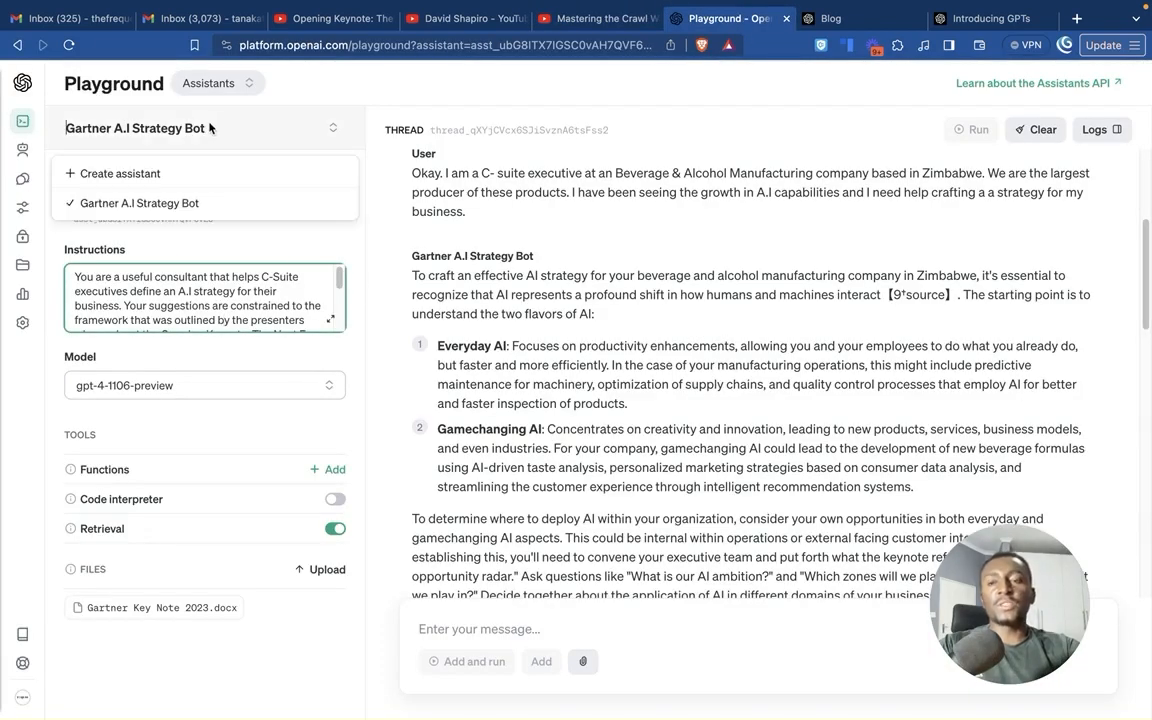
# Step: Alternate between the Crawl Walk Run Fly video, the David Shapiro channel and the Playground, finishing on the Gartner A.I Strategy Bot
pyautogui.click(592, 18)
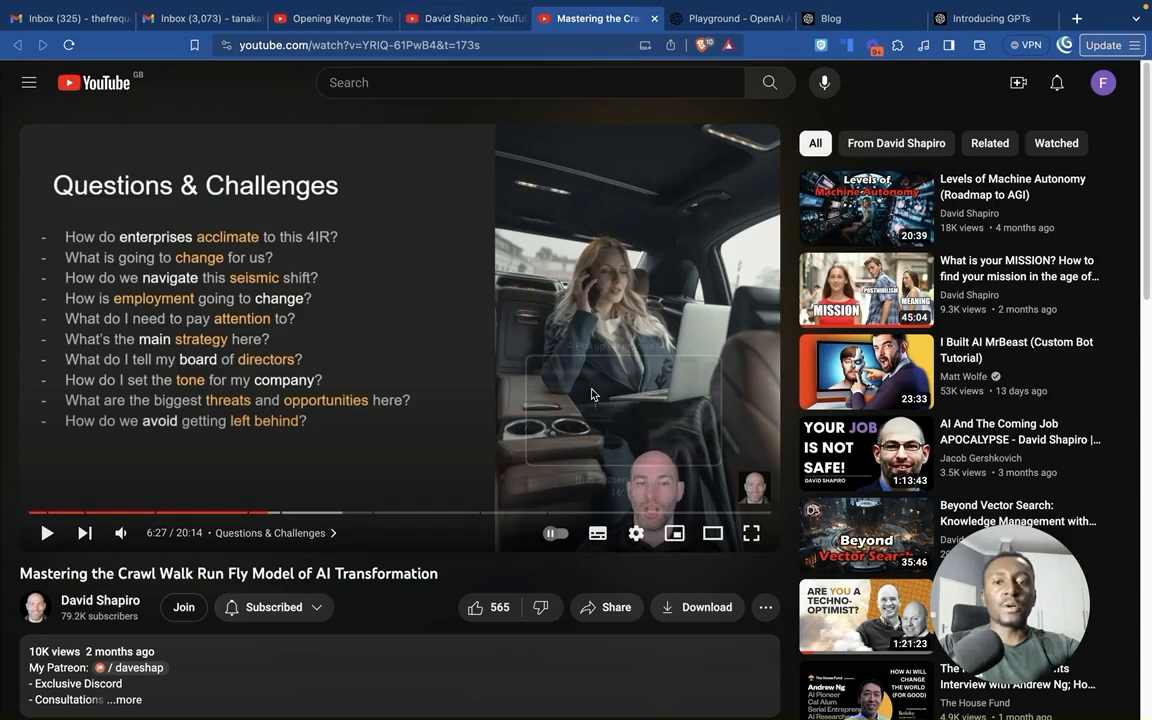
pyautogui.click(730, 18)
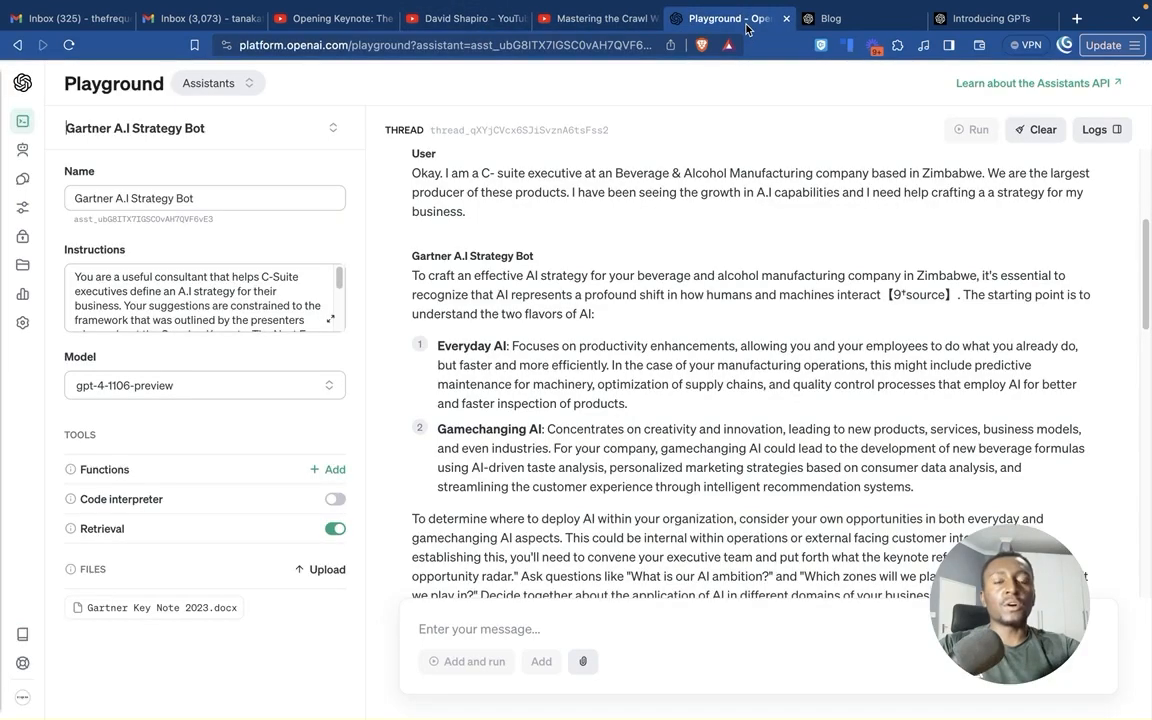
pyautogui.click(485, 22)
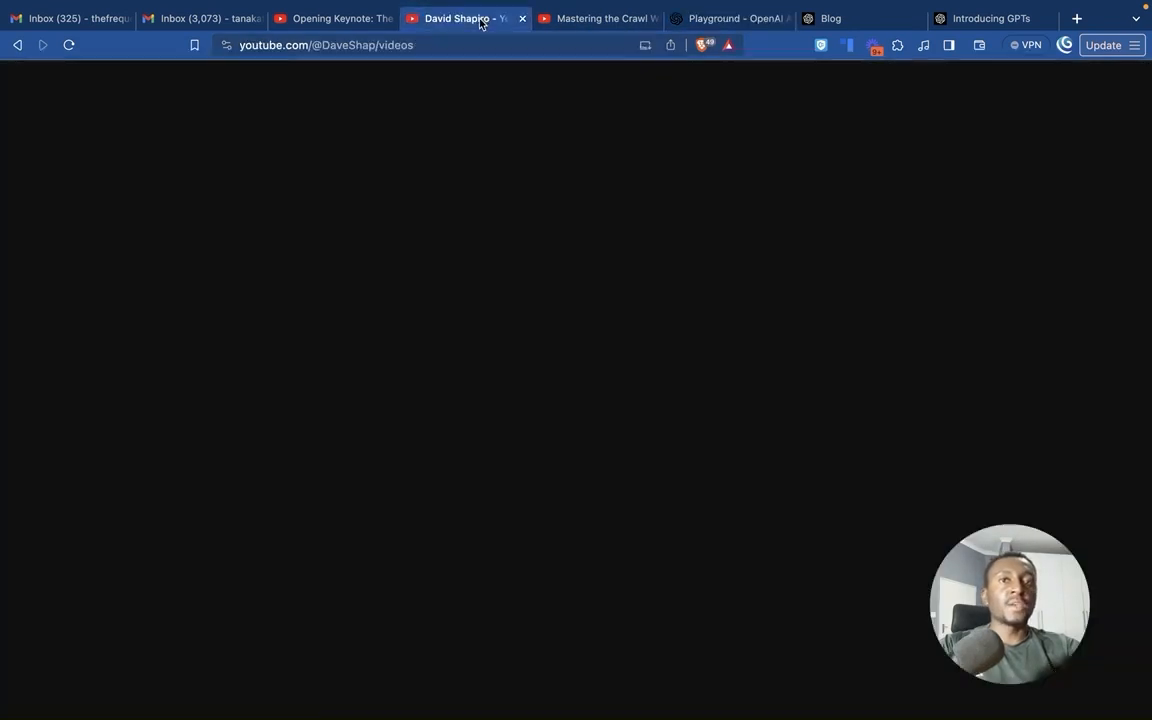
pyautogui.click(603, 21)
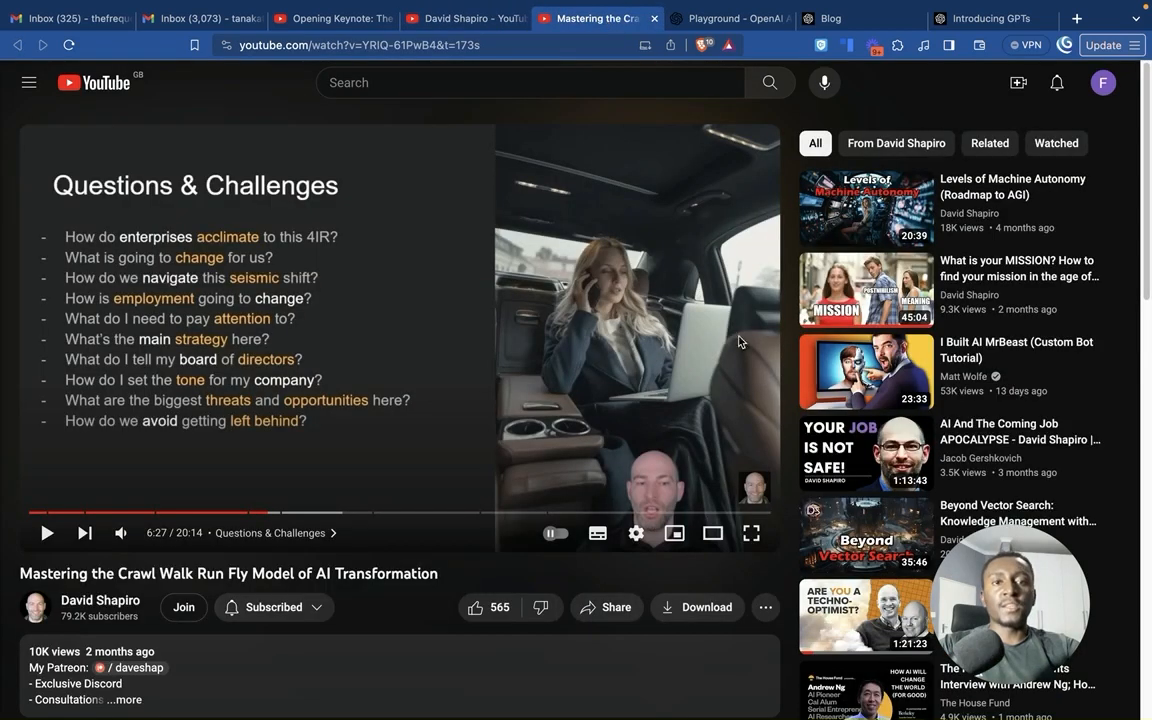
pyautogui.click(733, 19)
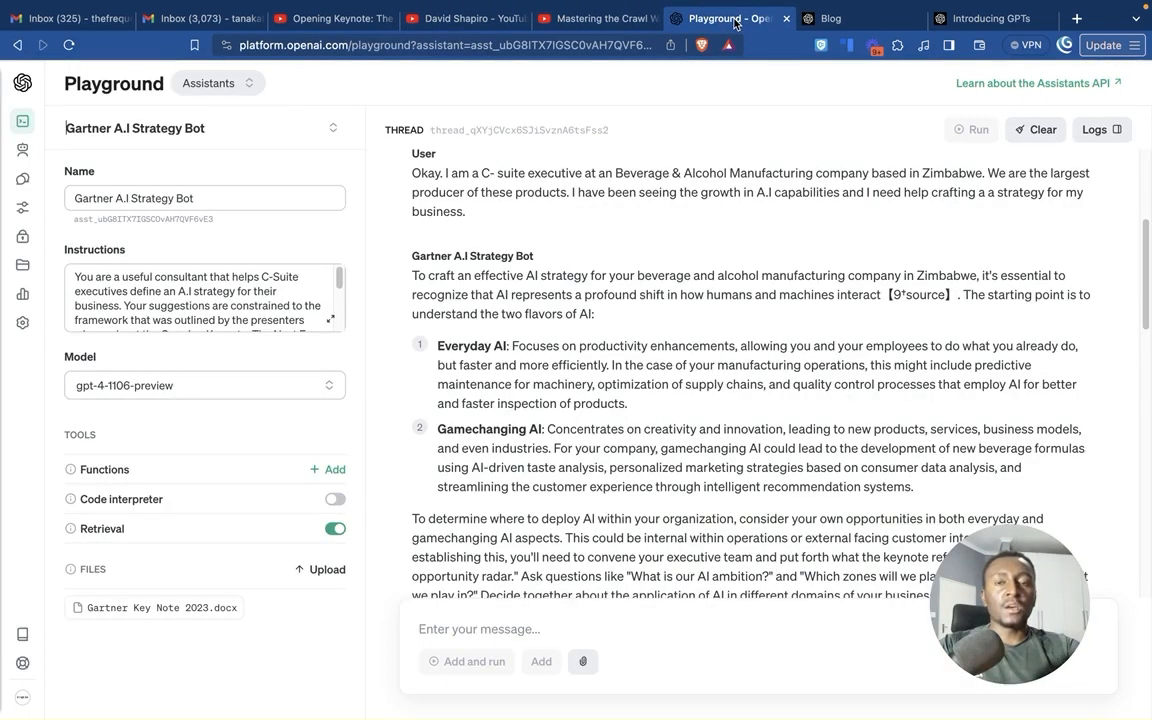